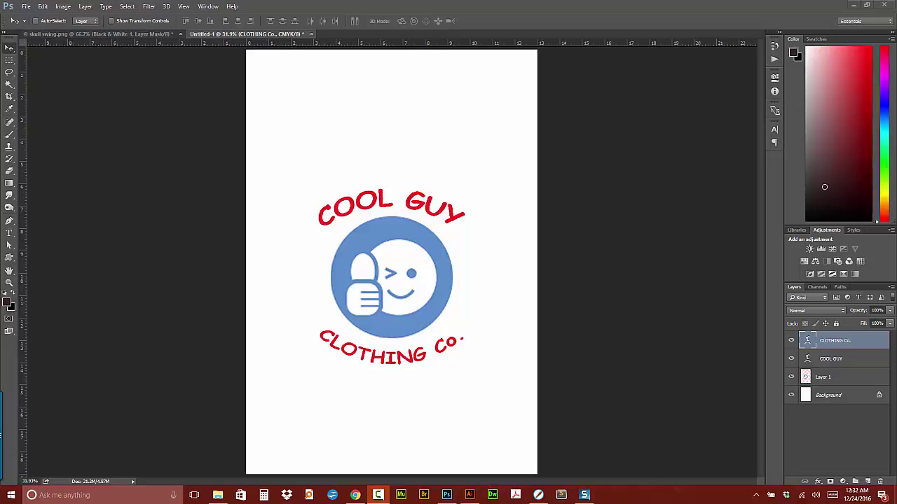
# Step: Select the CLOTHING Co., COOL GUY and Layer 1 layers and group them as Group 1
pyautogui.click(64, 7)
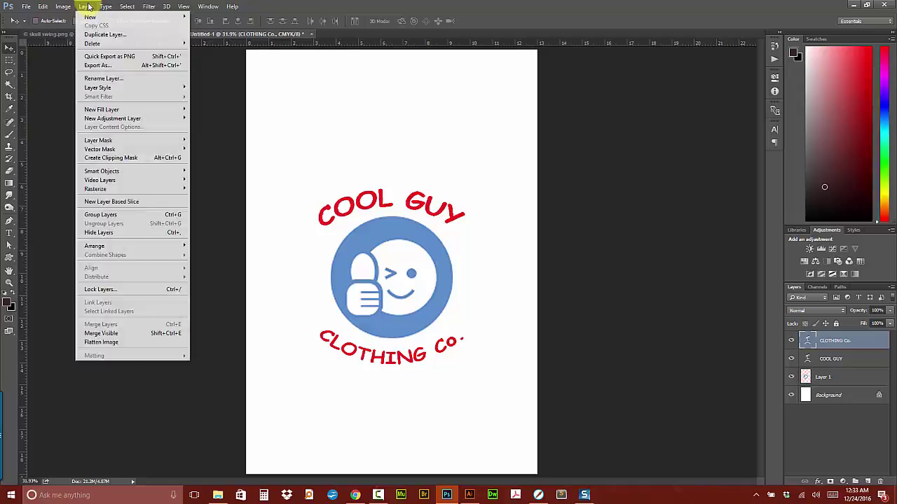
pyautogui.click(87, 6)
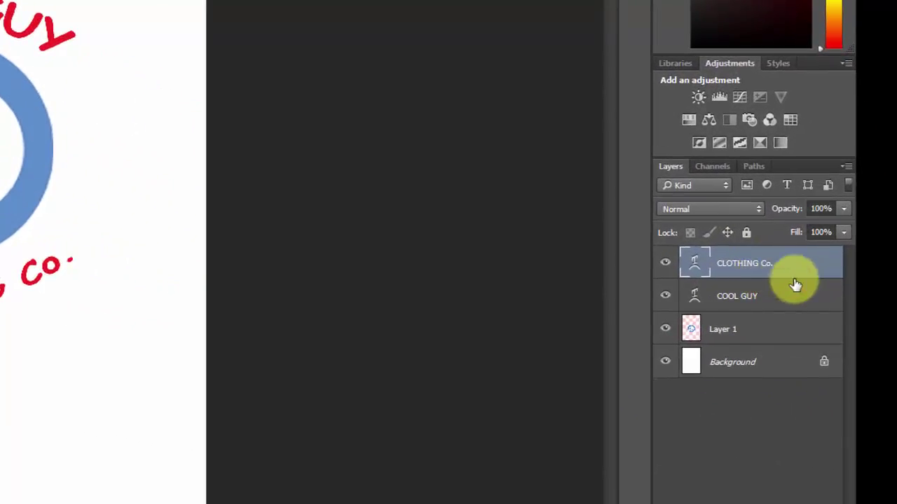
pyautogui.click(796, 297)
pyautogui.click(797, 269)
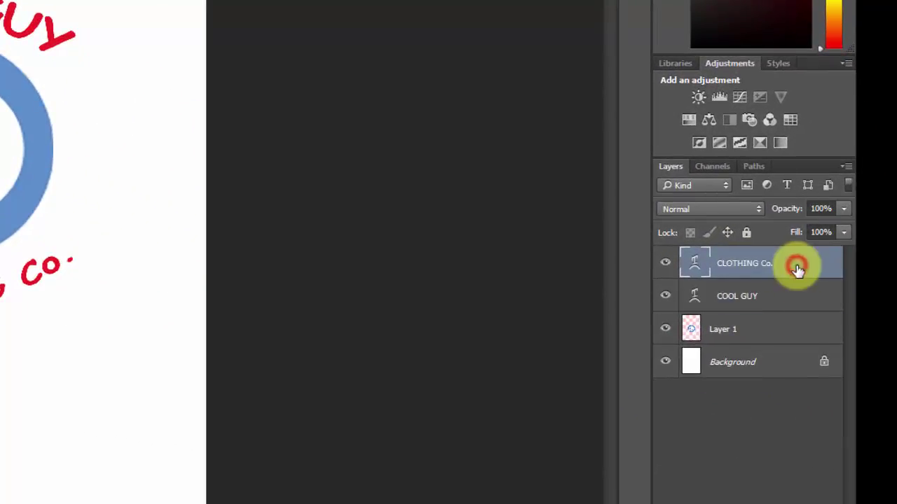
pyautogui.keyDown('shift'); pyautogui.click(782, 336); pyautogui.keyUp('shift')
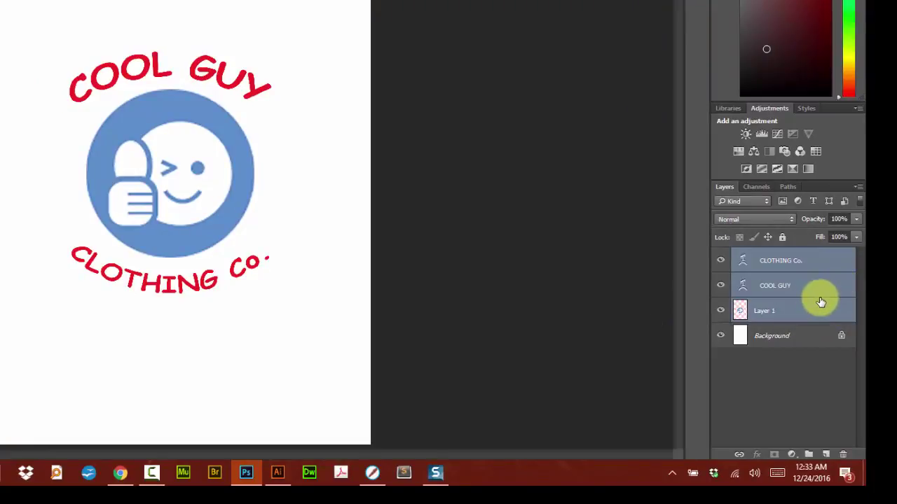
pyautogui.hotkey('ctrl', 'g')
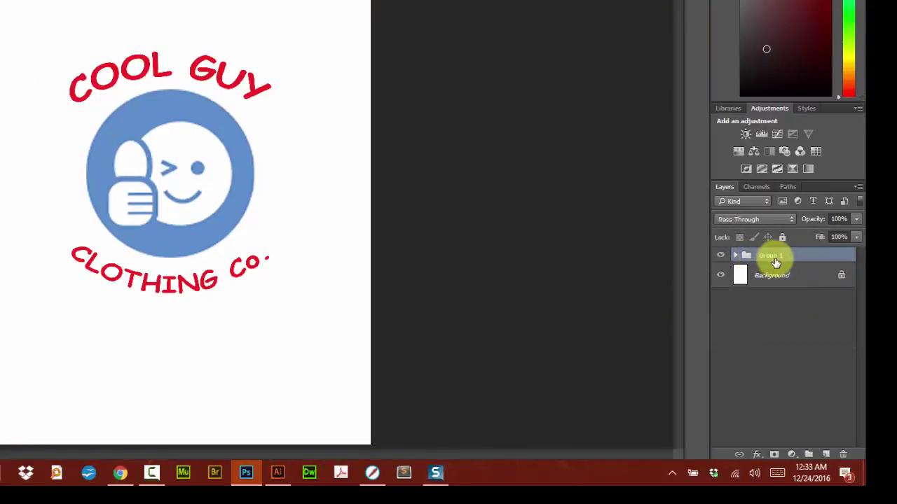
# Step: Duplicate Group 1 as Group 1 copy and hide the original Group 1
pyautogui.rightClick(801, 260)
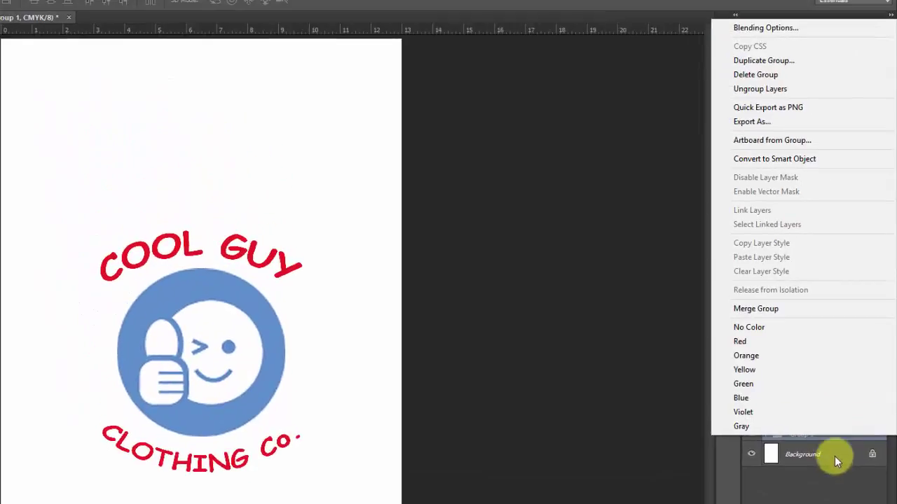
pyautogui.click(772, 62)
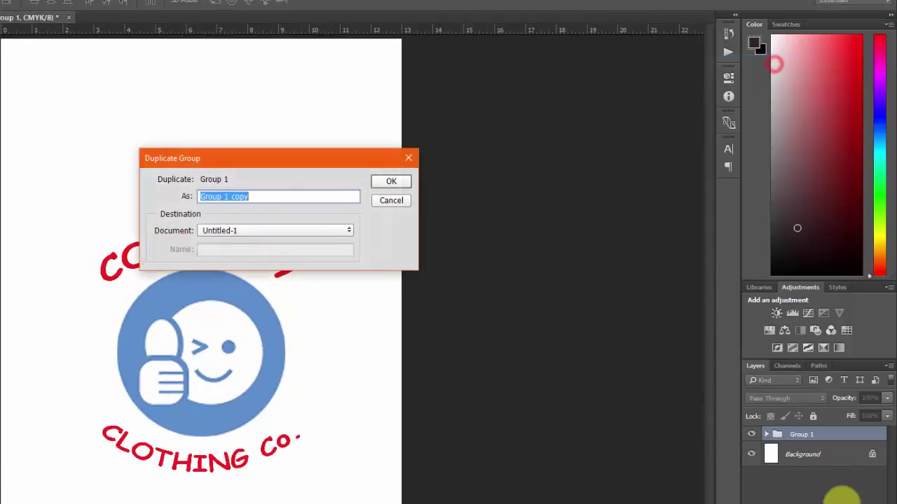
pyautogui.click(392, 180)
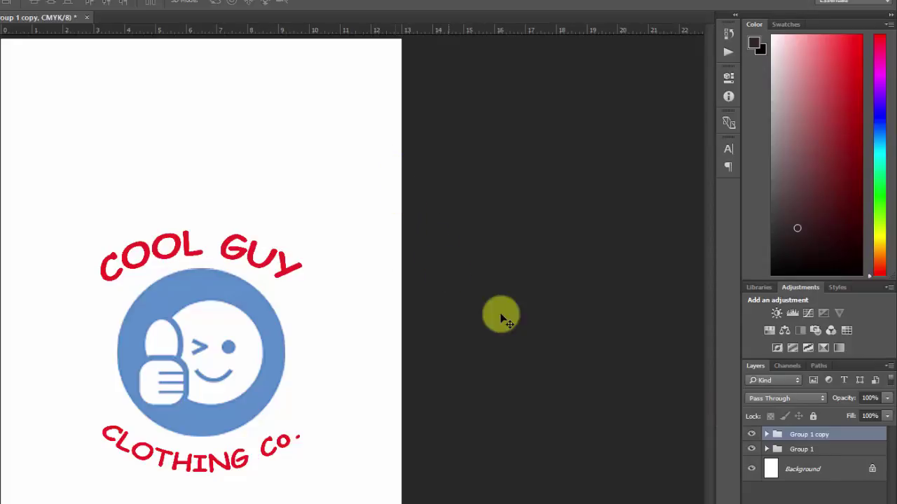
pyautogui.click(752, 449)
# Step: Merge Group 1 copy into a single layer and check its transparency by toggling the Background
pyautogui.rightClick(809, 437)
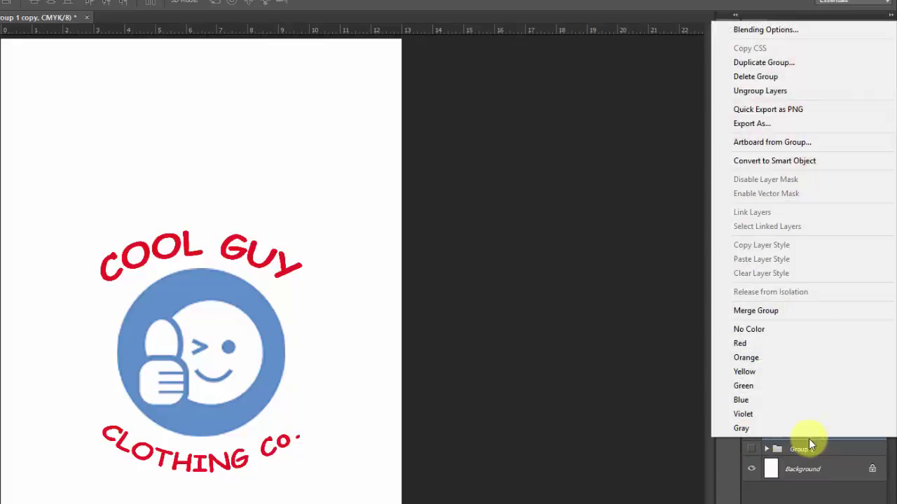
pyautogui.click(809, 442)
pyautogui.click(766, 435)
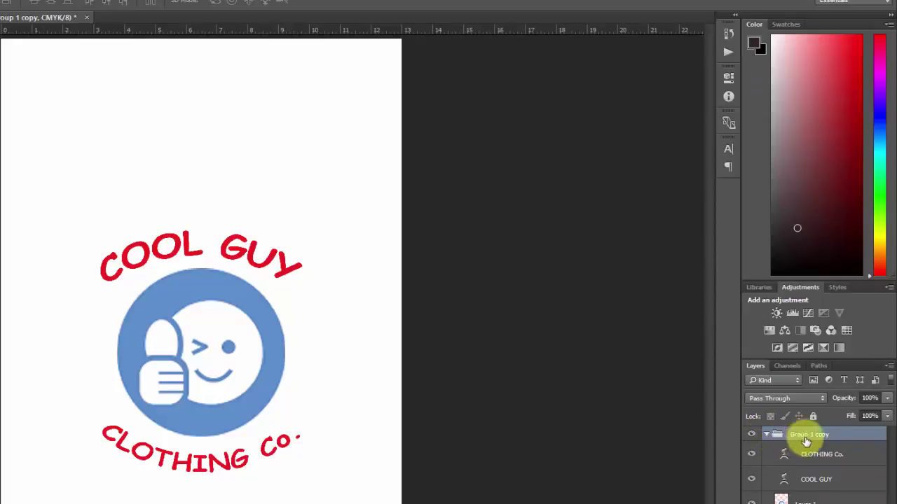
pyautogui.rightClick(809, 434)
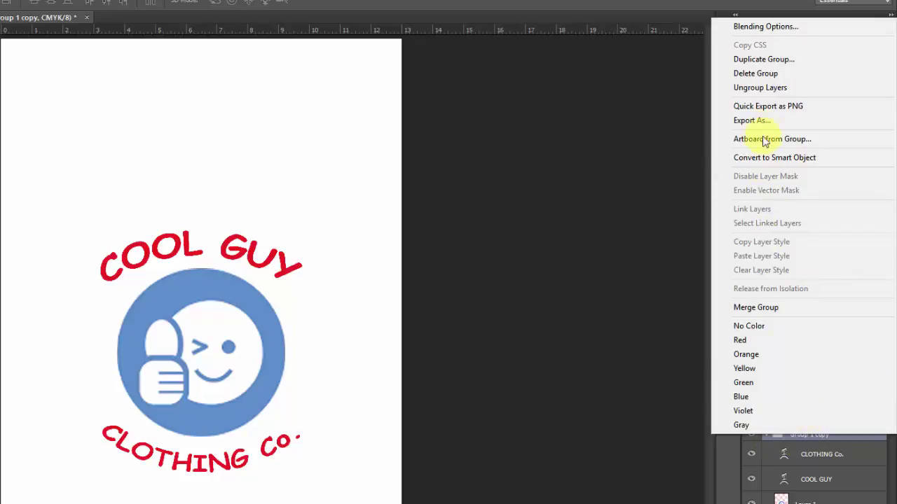
pyautogui.click(767, 306)
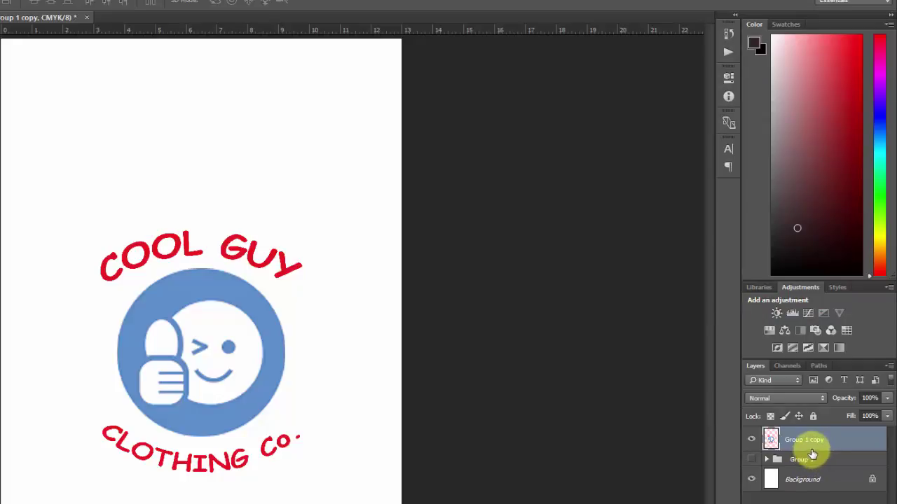
pyautogui.click(750, 480)
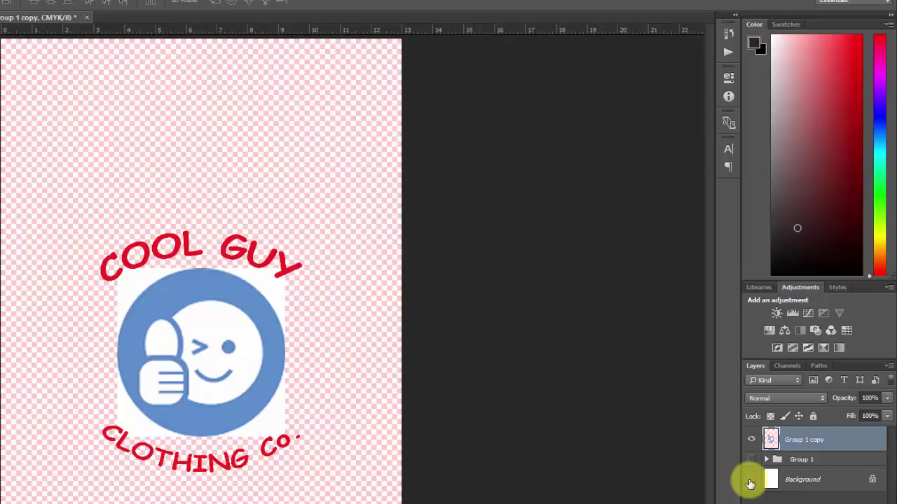
pyautogui.click(751, 480)
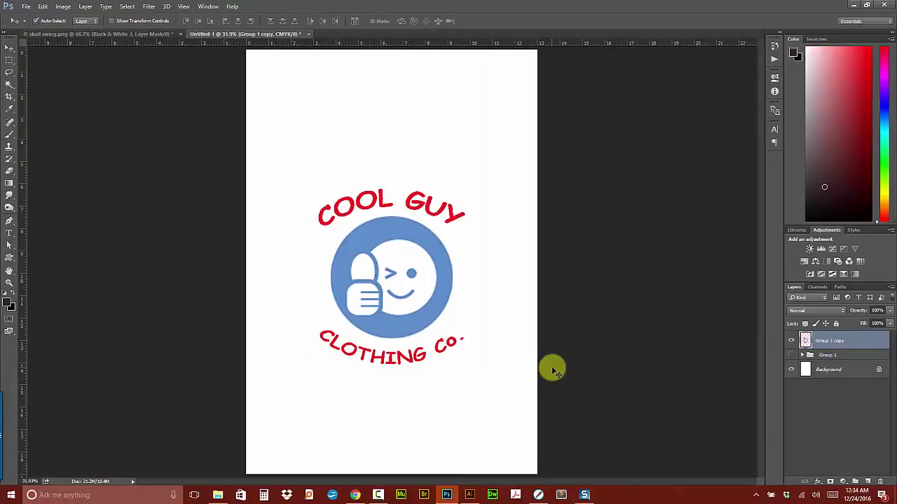
# Step: Scale the merged logo down to about 46% and position it in the page's top-left corner
pyautogui.hotkey('ctrl', 't')
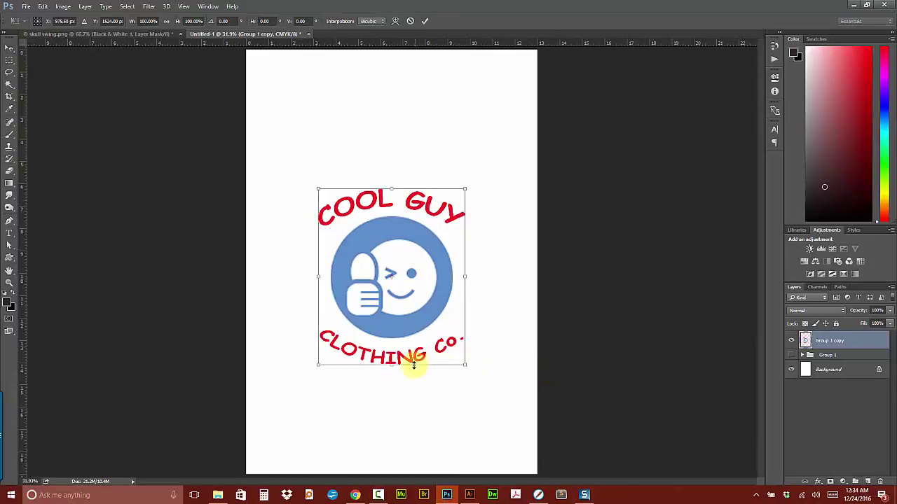
pyautogui.moveTo(465, 364); pyautogui.dragTo(293, 119)
pyautogui.doubleClick(292, 119)
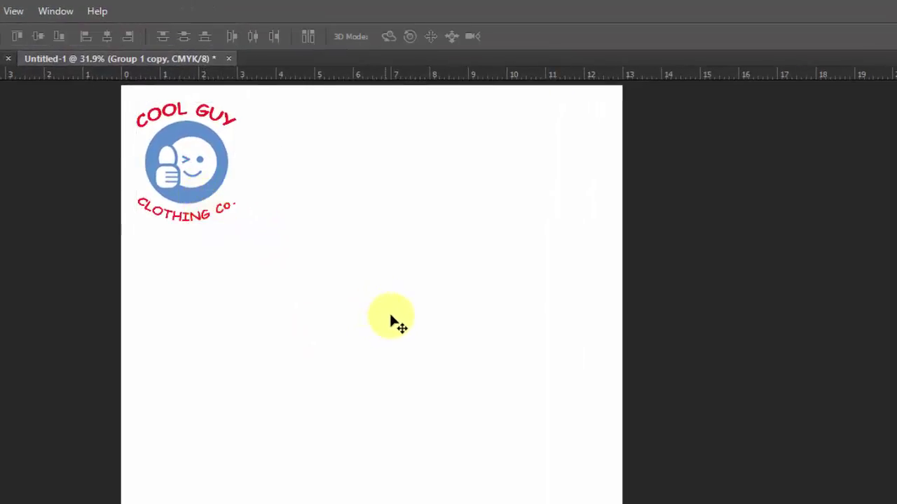
pyautogui.press('ctrl')
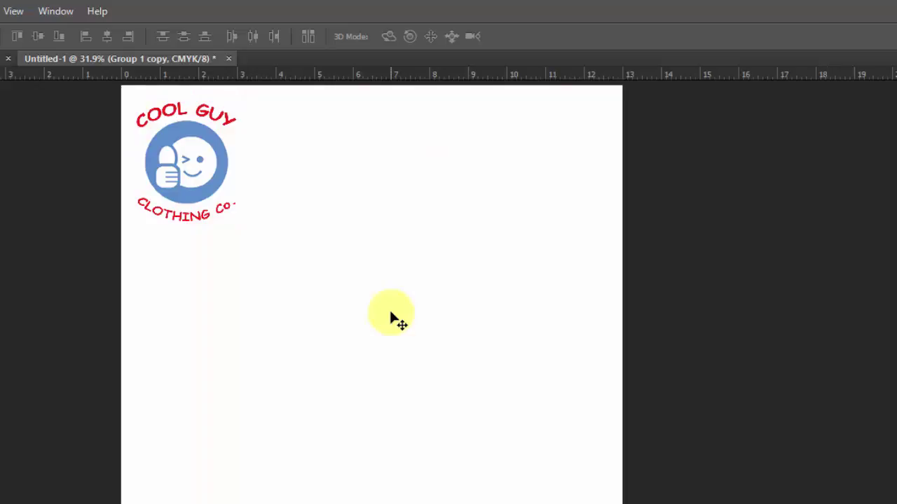
pyautogui.hotkey('ctrl', 't')
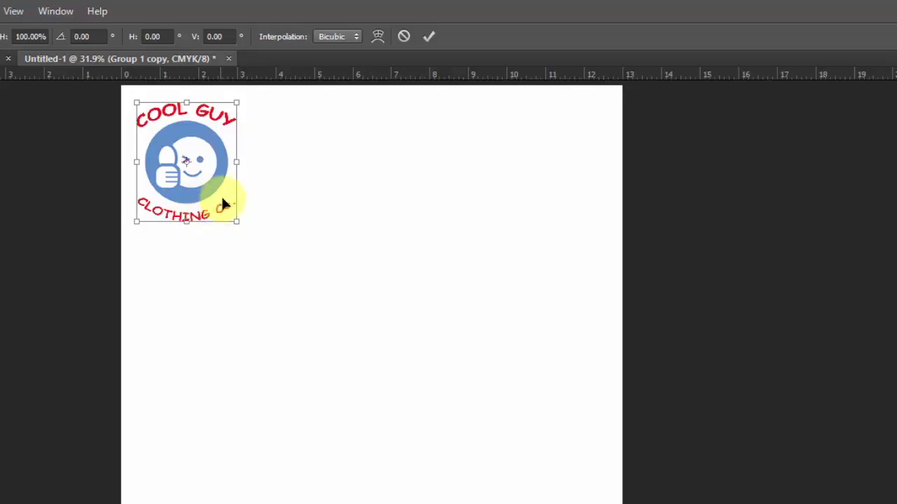
# Step: Step-and-repeat the logo to the right into a level row of four evenly spaced copies
pyautogui.moveTo(200, 198); pyautogui.dragTo(316, 239)
pyautogui.press('shift')
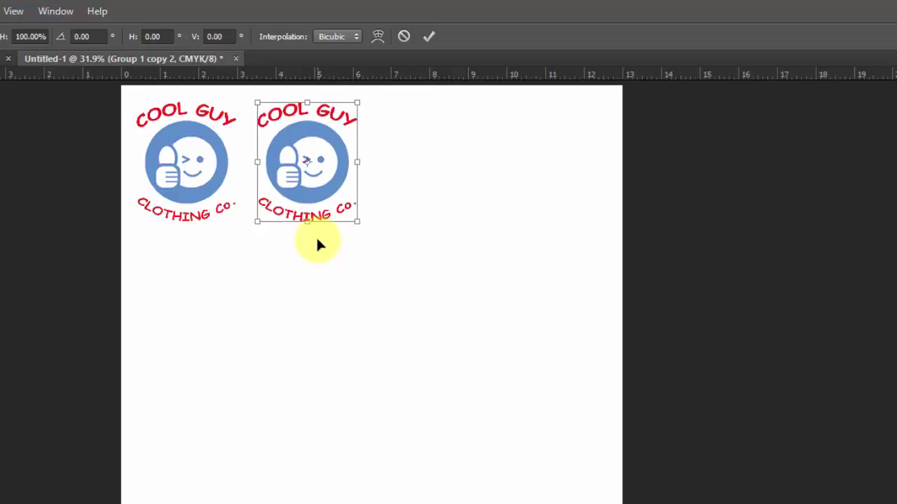
pyautogui.press('Return')
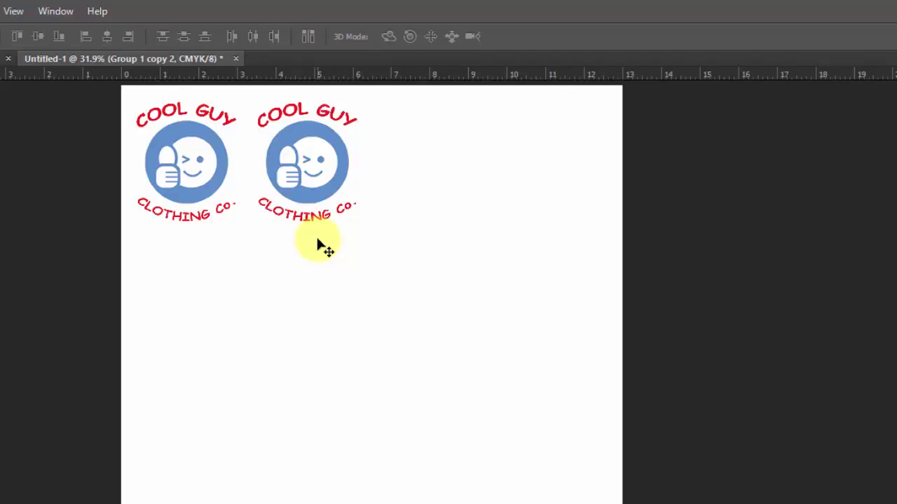
pyautogui.moveTo(321, 247); pyautogui.dragTo(321, 247)
pyautogui.hotkey('ctrl', 'alt', 'shift', 't')
pyautogui.hotkey('ctrl', 'alt', 'shift', 't')
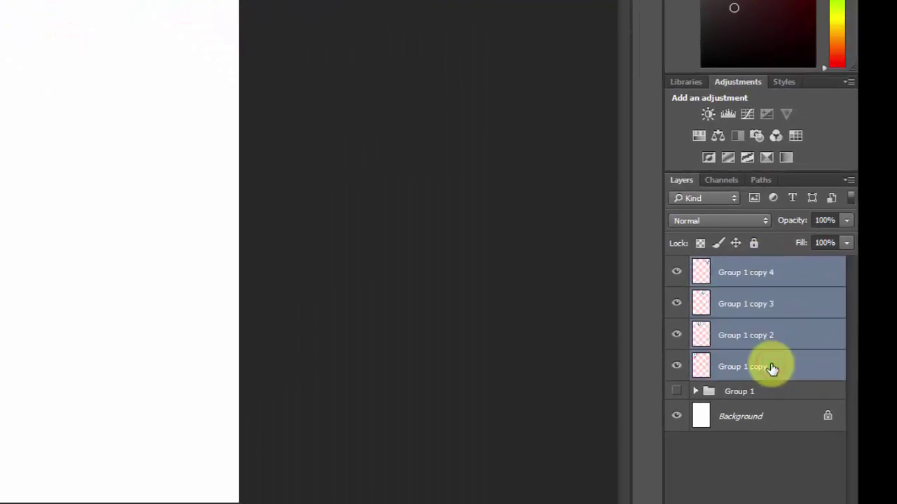
# Step: Merge the four-logo row into one layer and step-and-repeat it downward into five rows
pyautogui.hotkey('ctrl', 'e')
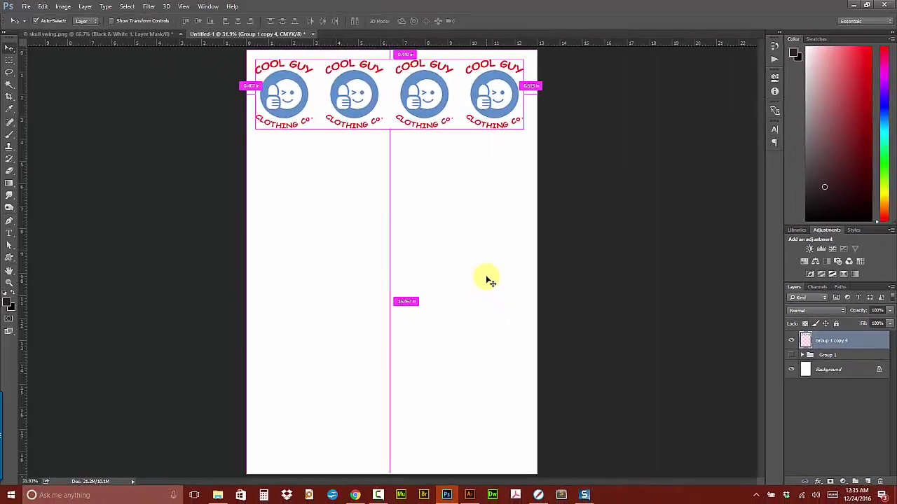
pyautogui.hotkey('ctrl', 't')
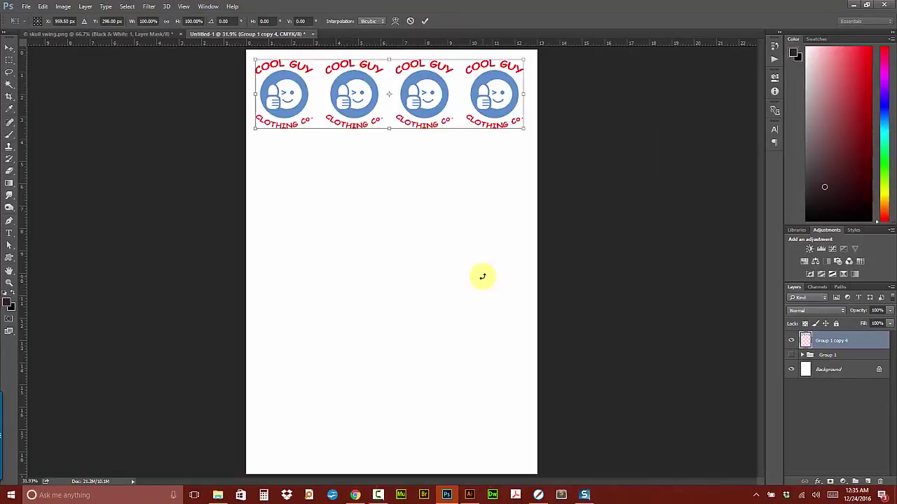
pyautogui.moveTo(480, 91); pyautogui.dragTo(481, 171)
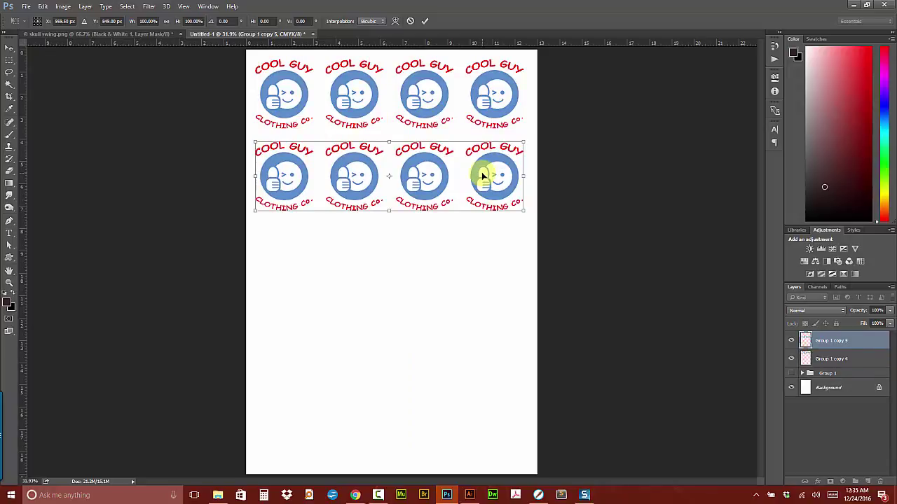
pyautogui.press('Return')
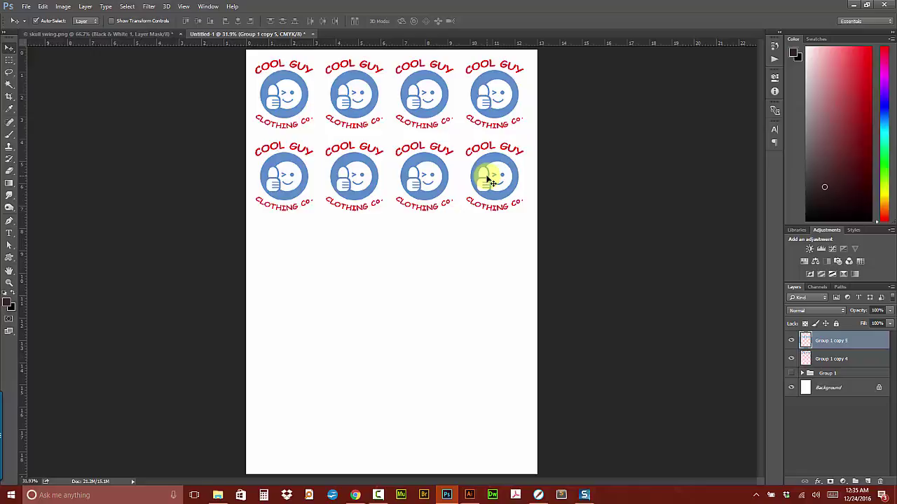
pyautogui.hotkey('ctrl', 'alt', 'shift', 't')
pyautogui.hotkey('ctrl', 'alt', 'shift', 't')
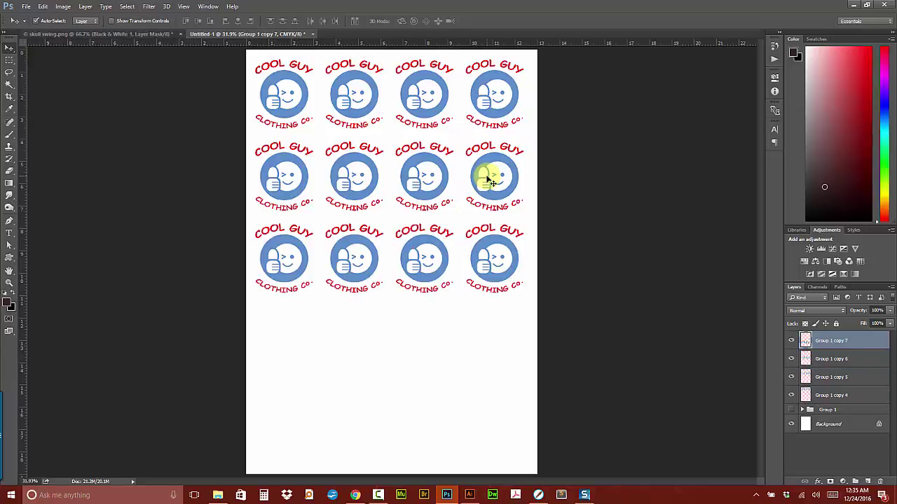
pyautogui.hotkey('ctrl', 'alt', 'shift', 't')
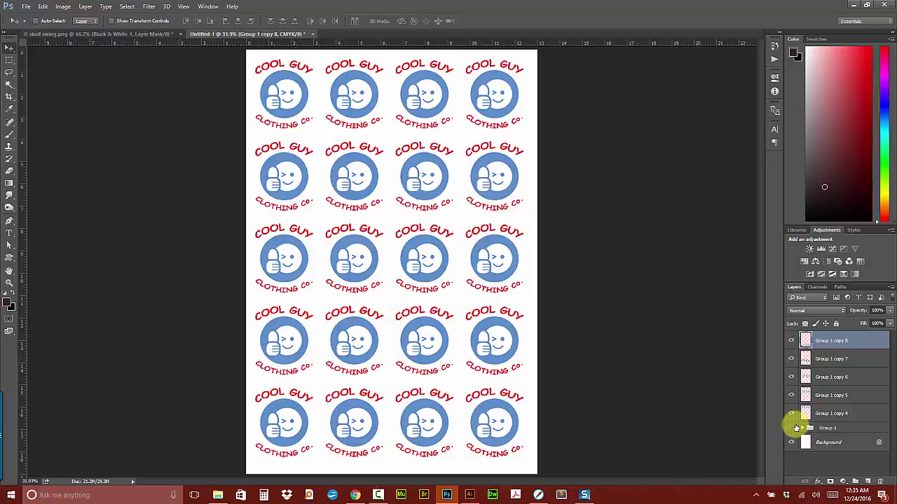
# Step: Delete the five logo-row layers, Group 1 copy 8 through copy 4
pyautogui.click(802, 427)
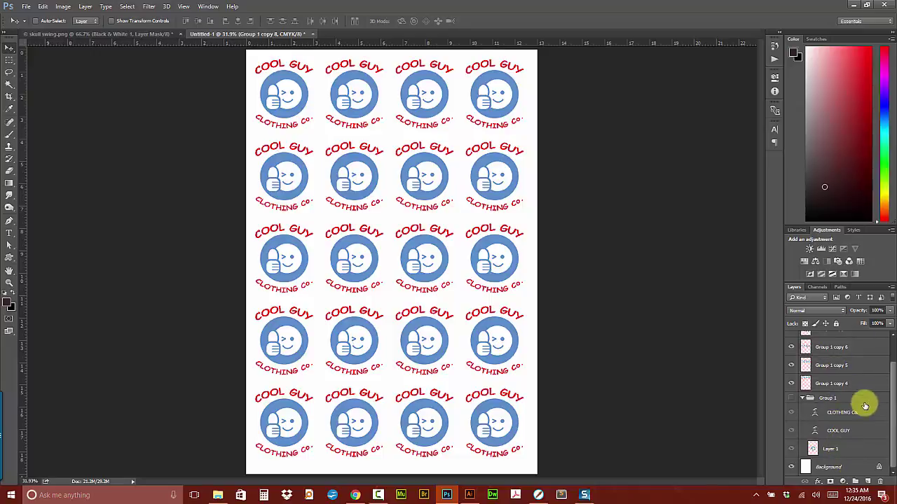
pyautogui.click(802, 398)
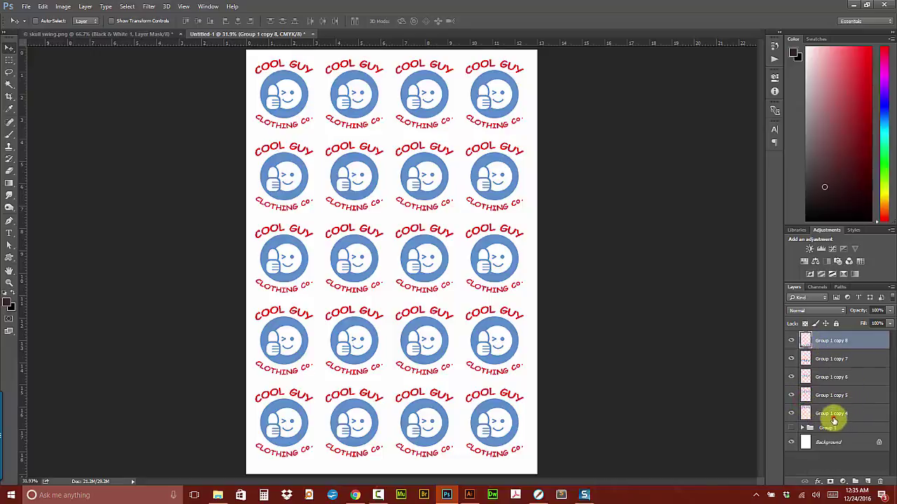
pyautogui.keyDown('shift'); pyautogui.click(834, 415); pyautogui.keyUp('shift')
pyautogui.click(881, 482)
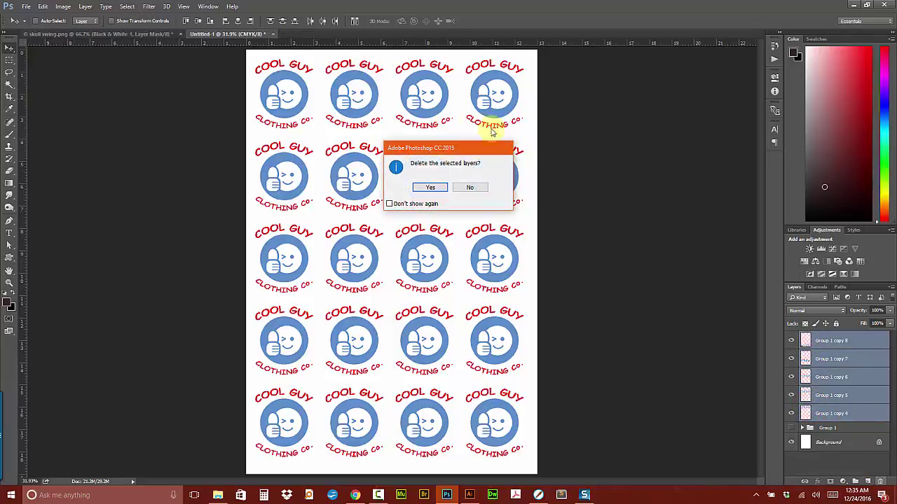
pyautogui.click(429, 188)
# Step: Make Group 1 visible again and hide the white Background layer
pyautogui.click(793, 339)
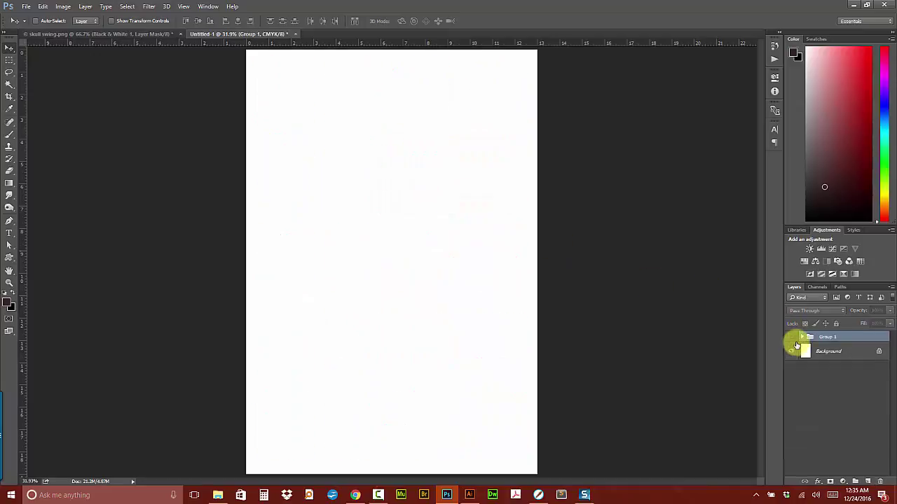
pyautogui.click(792, 337)
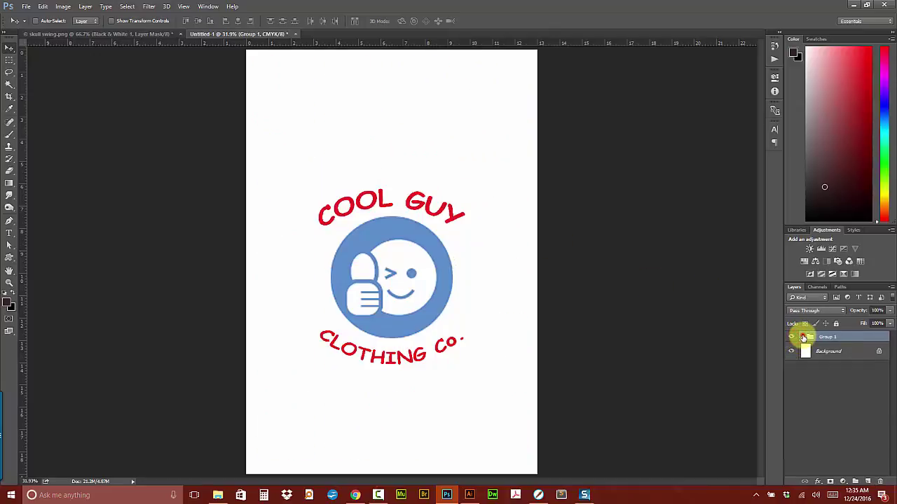
pyautogui.click(802, 337)
pyautogui.click(792, 407)
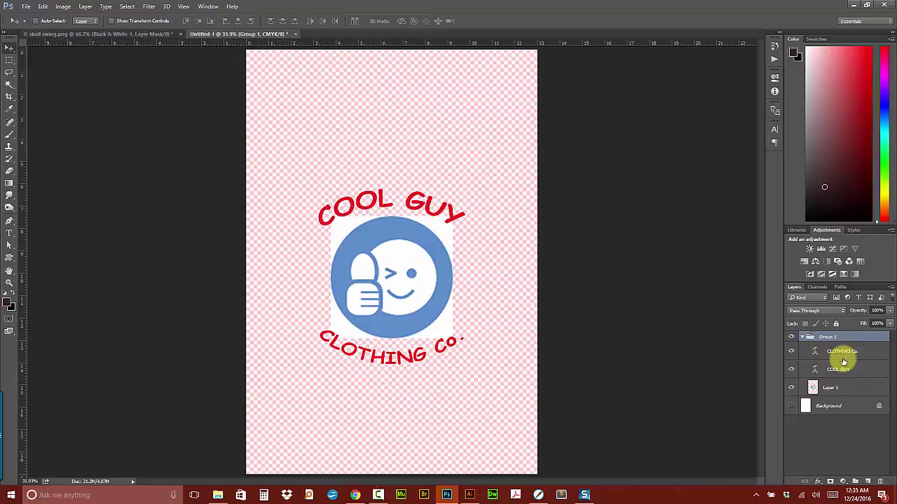
# Step: Crop the canvas to a tight frame around the single logo, leaving a small transparent image
pyautogui.press('c')
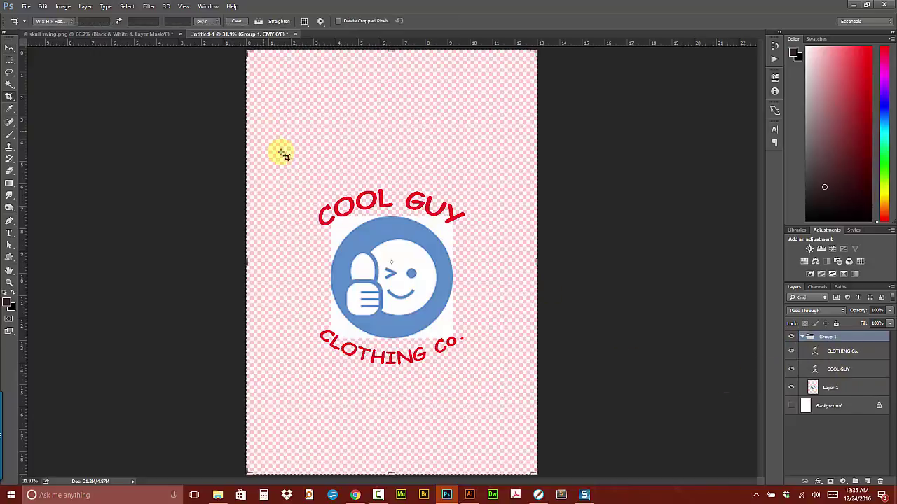
pyautogui.moveTo(303, 180); pyautogui.dragTo(473, 373)
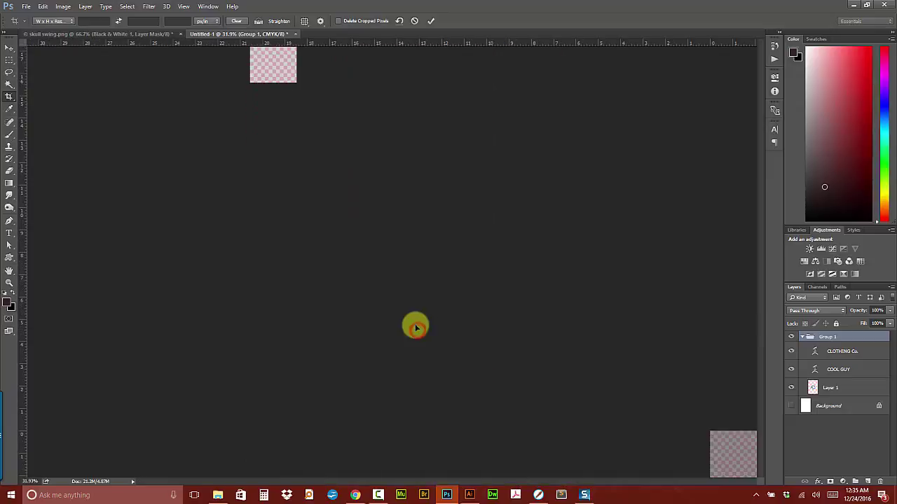
pyautogui.press('Return')
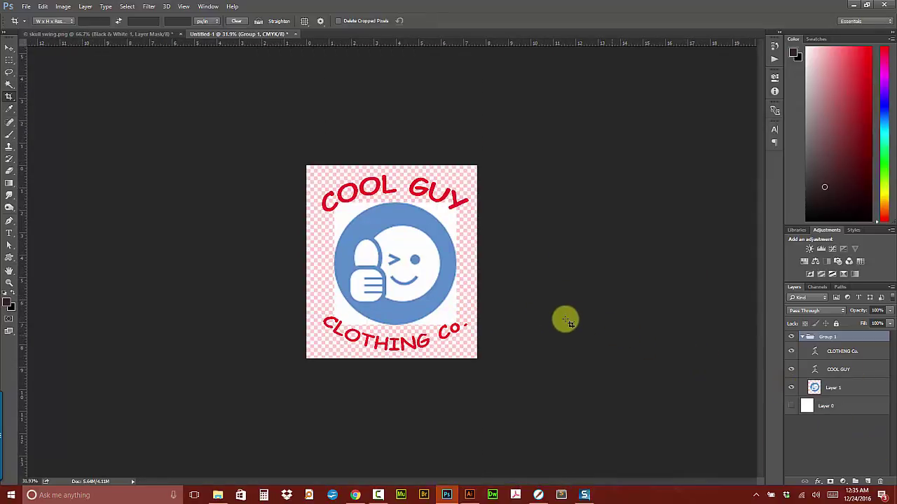
pyautogui.click(26, 7)
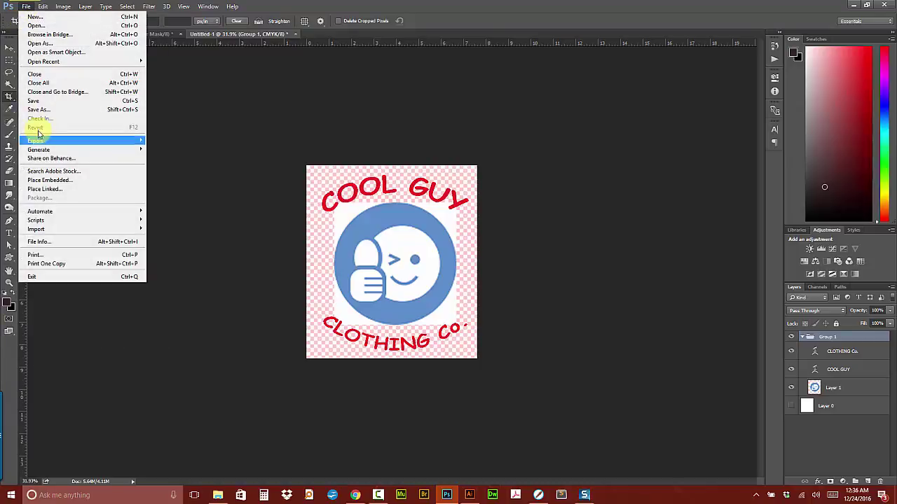
# Step: Save the logo as cool guy logo.psd with maximum compatibility, then minimize Photoshop
pyautogui.click(39, 109)
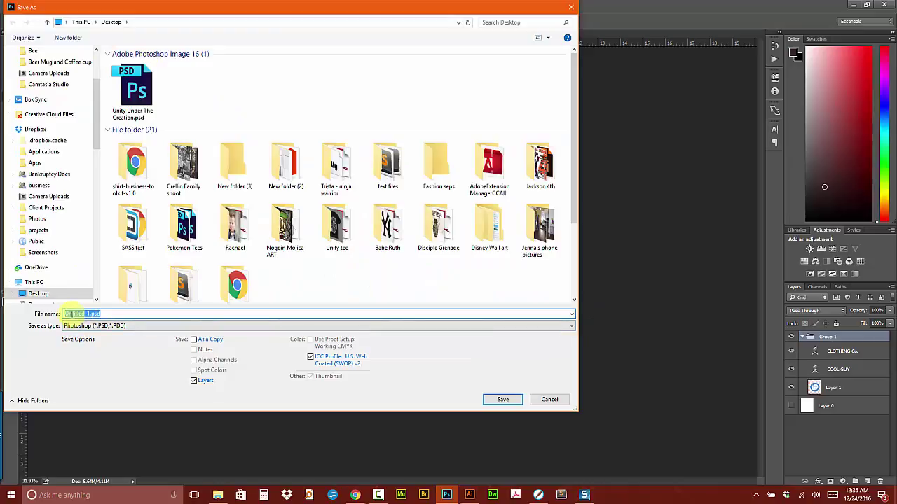
pyautogui.write('cool guy logo')
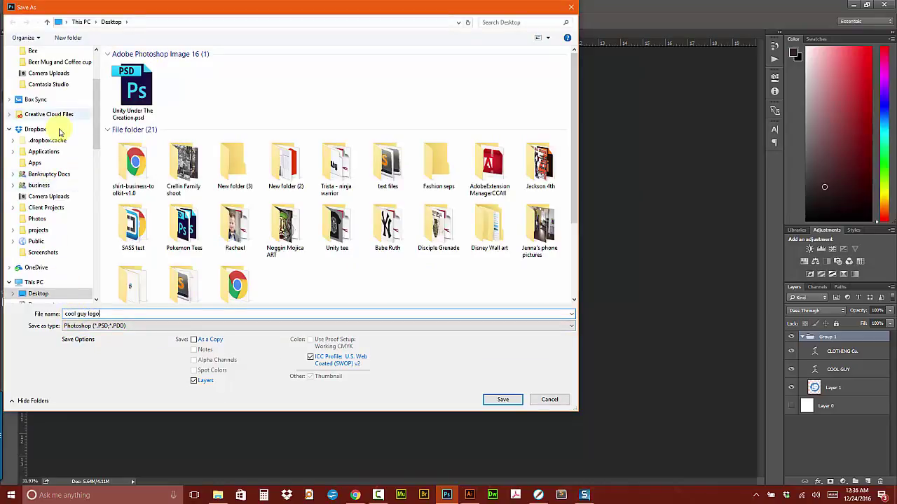
pyautogui.scroll(3, 63, 133)
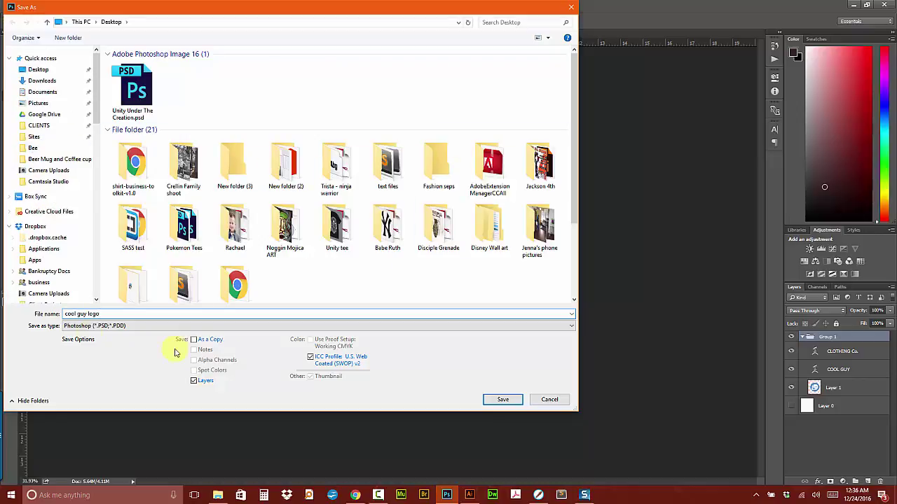
pyautogui.click(503, 399)
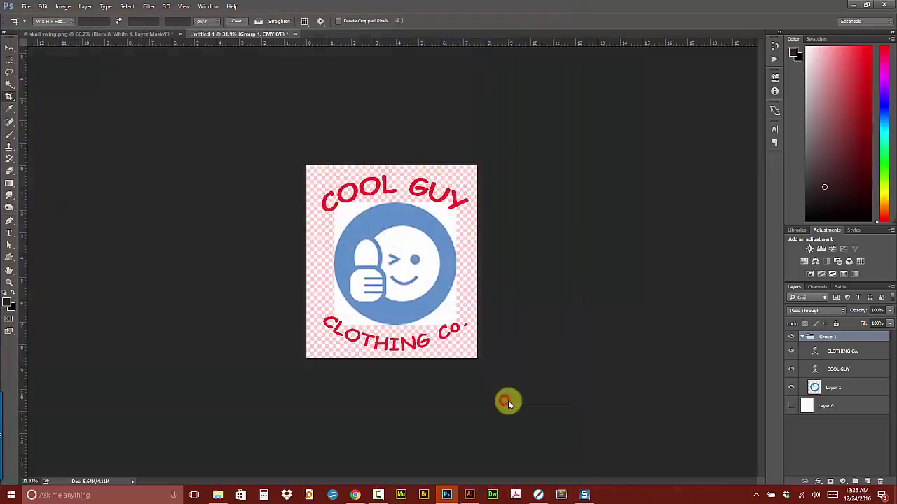
pyautogui.click(554, 148)
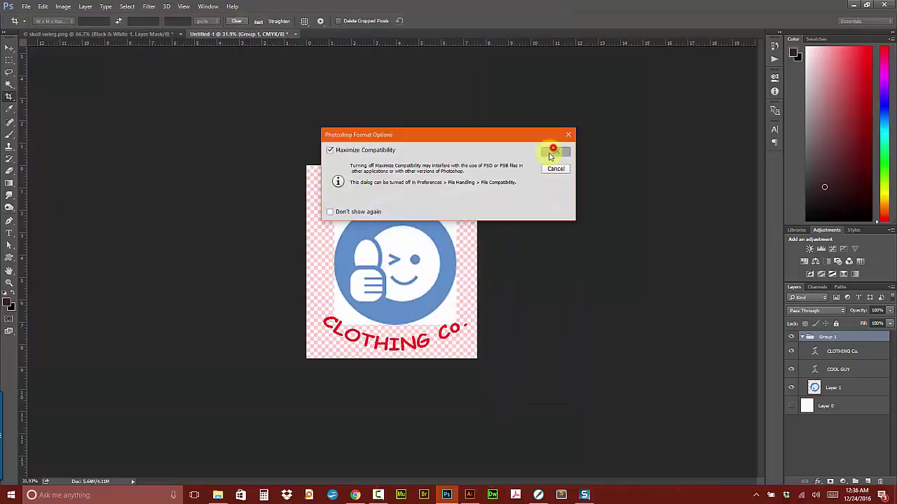
pyautogui.click(854, 6)
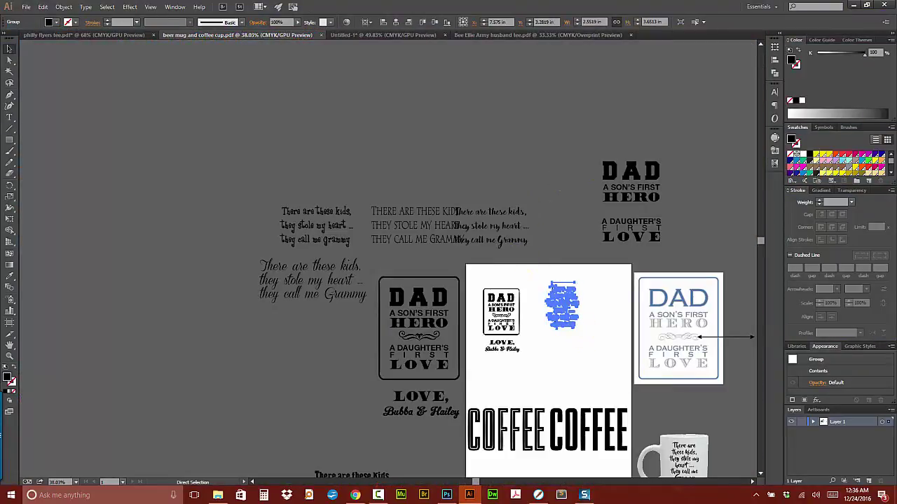
# Step: Create a new 13 × 19 in CMYK Illustrator document
pyautogui.hotkey('ctrl', 'n')
pyautogui.moveTo(680, 73); pyautogui.dragTo(330, 70)
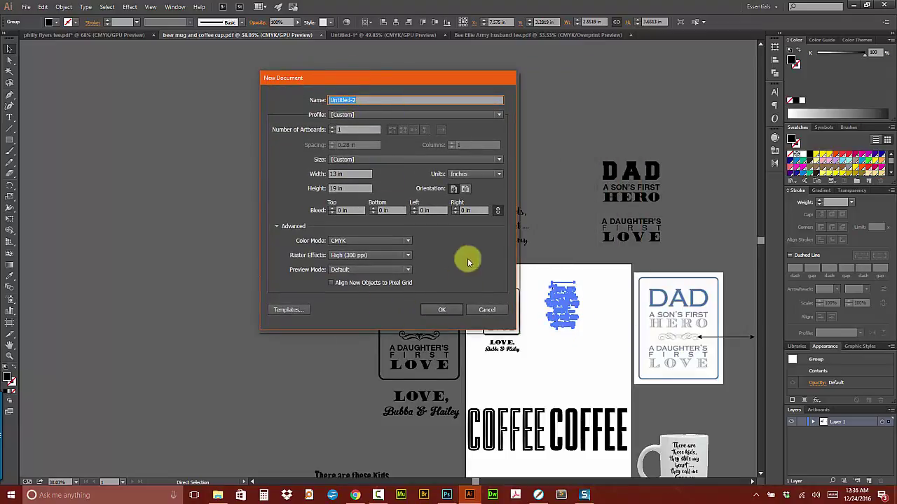
pyautogui.click(443, 309)
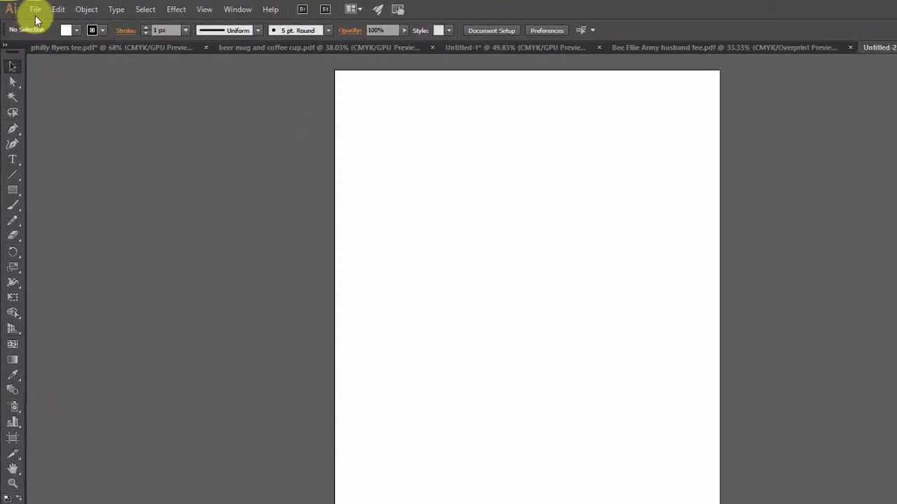
# Step: Place cool guy logo.psd from the Desktop onto the Untitled-2 artboard as a linked image
pyautogui.click(26, 6)
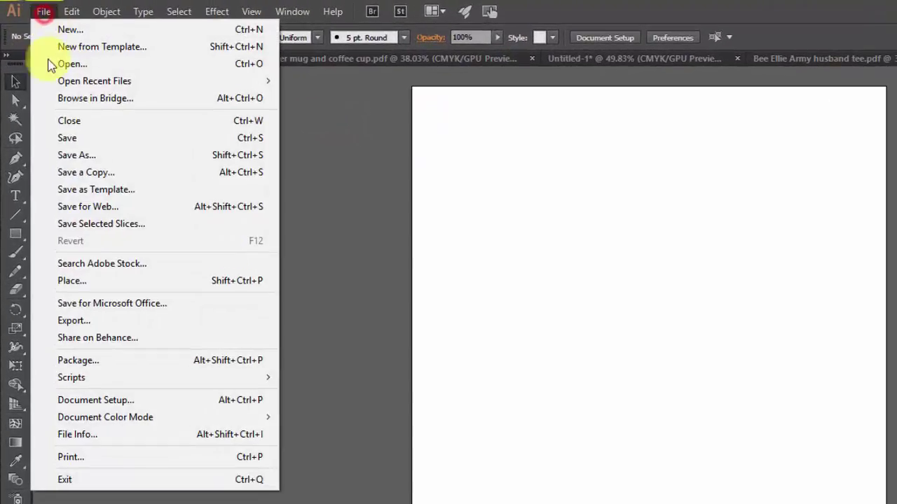
pyautogui.click(85, 281)
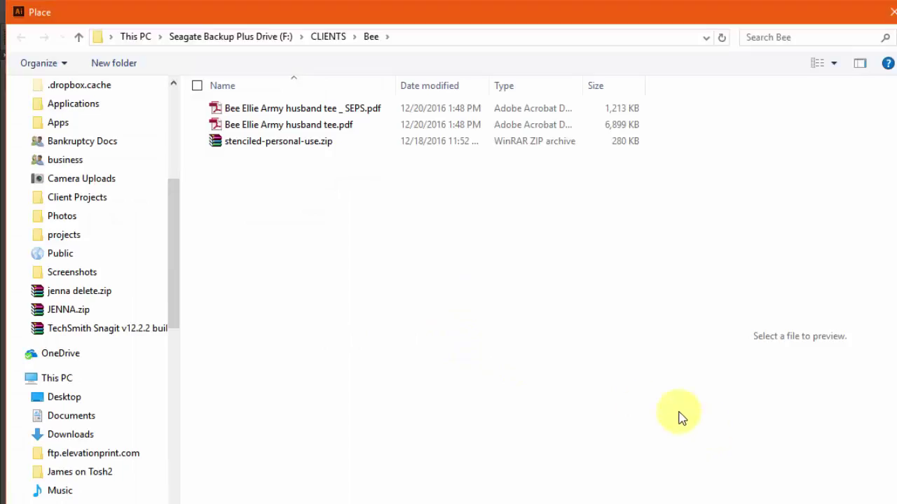
pyautogui.scroll(2, 109, 184)
pyautogui.scroll(4, 107, 179)
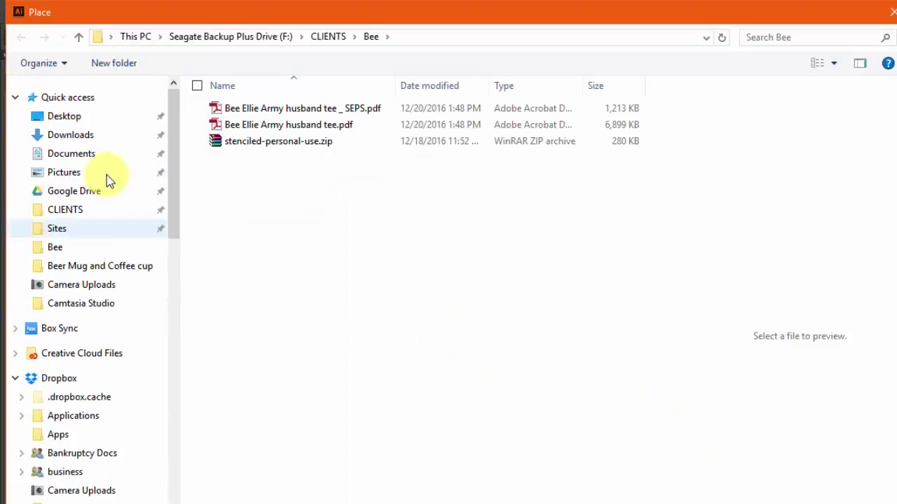
pyautogui.click(77, 121)
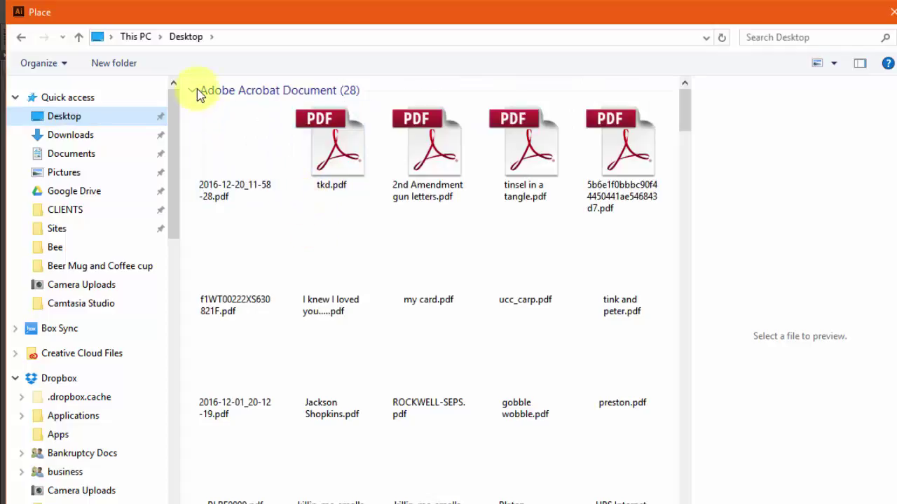
pyautogui.click(195, 90)
pyautogui.scroll(-2, 305, 236)
pyautogui.click(255, 292)
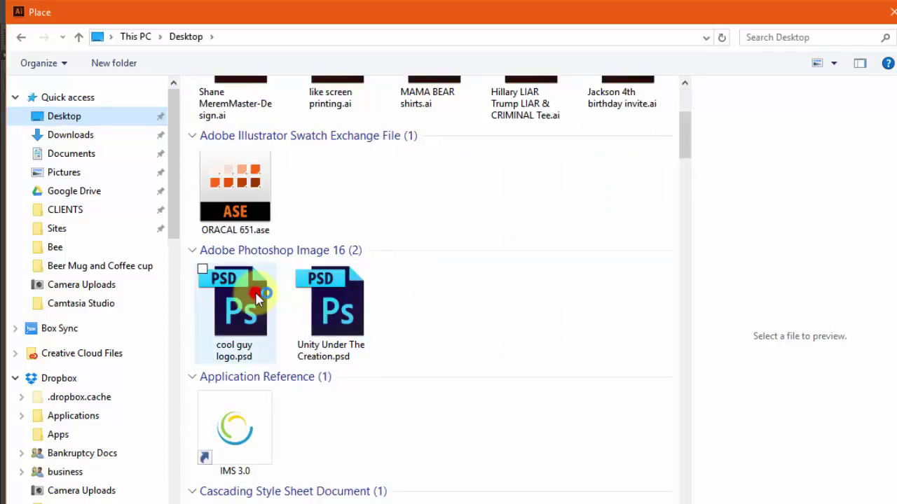
pyautogui.click(255, 292)
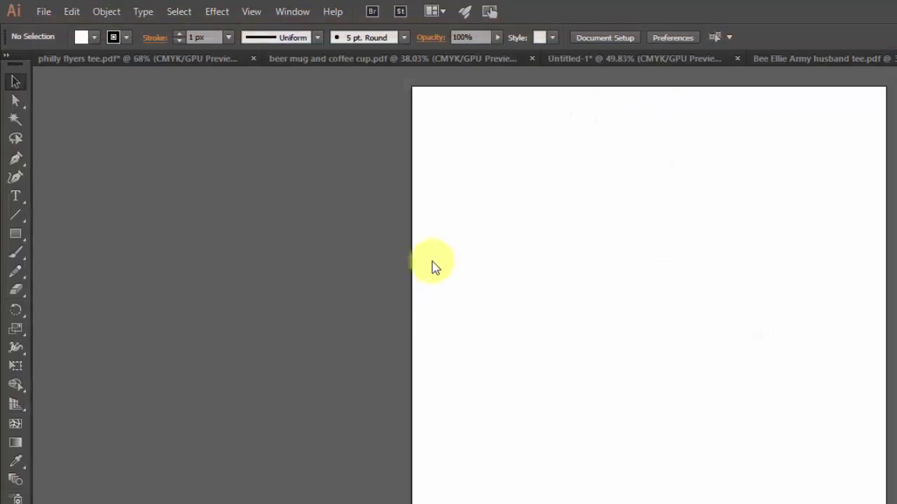
pyautogui.click(471, 213)
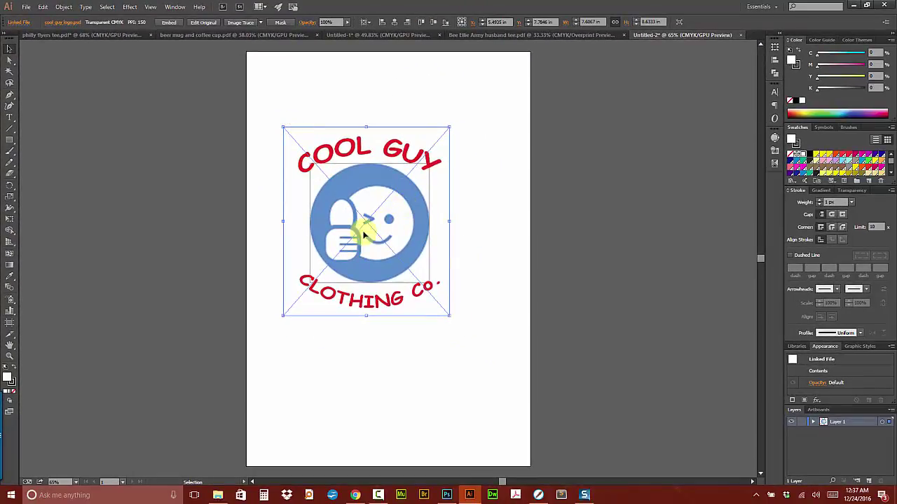
# Step: Bring the linked logo back onto the artboard and fit the whole page in view
pyautogui.moveTo(364, 235); pyautogui.dragTo(501, 228)
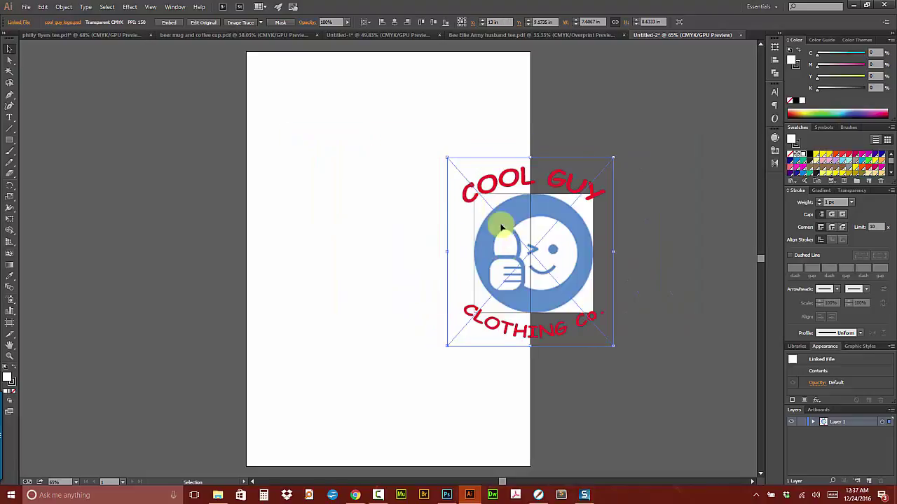
pyautogui.click(566, 286)
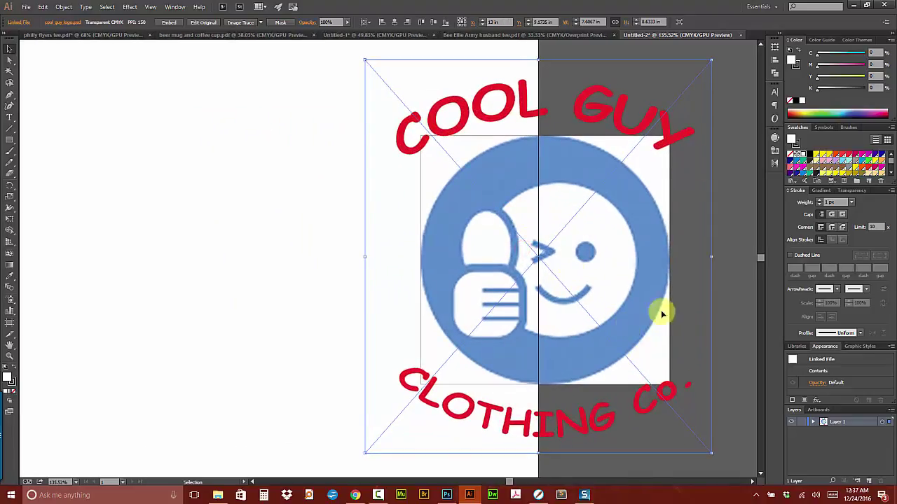
pyautogui.moveTo(528, 327); pyautogui.dragTo(448, 353)
pyautogui.hotkey('ctrl', '0')
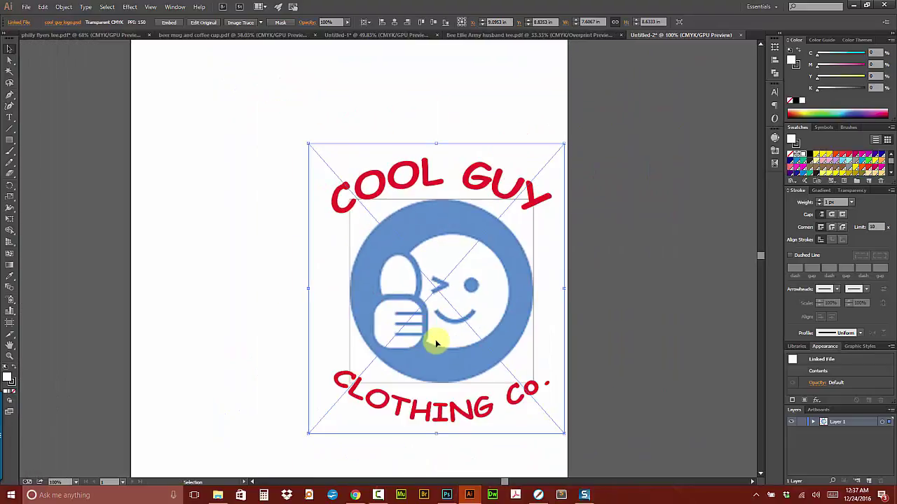
pyautogui.hotkey('ctrl', '1')
pyautogui.hotkey('ctrl', '-')
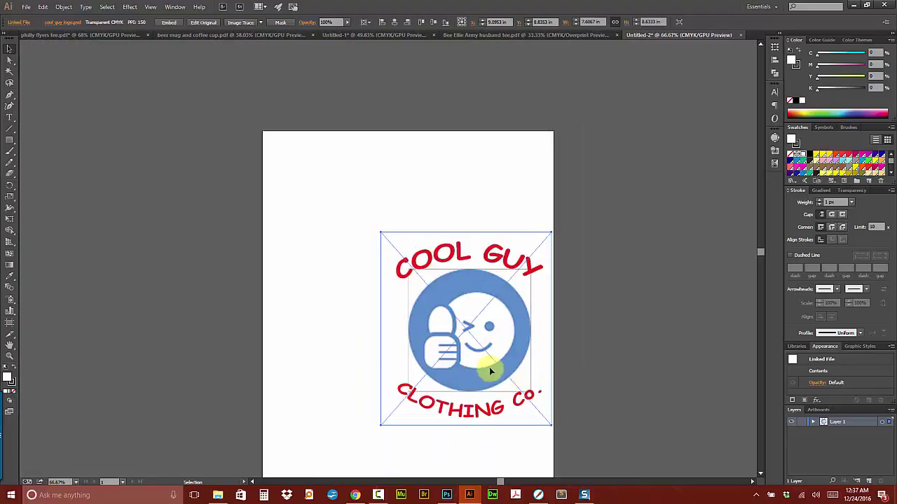
# Step: Shrink the logo to about 3.27 × 3.71 in and place it in the artboard's top-left corner
pyautogui.moveTo(486, 370); pyautogui.dragTo(396, 272)
pyautogui.moveTo(433, 317); pyautogui.dragTo(345, 175)
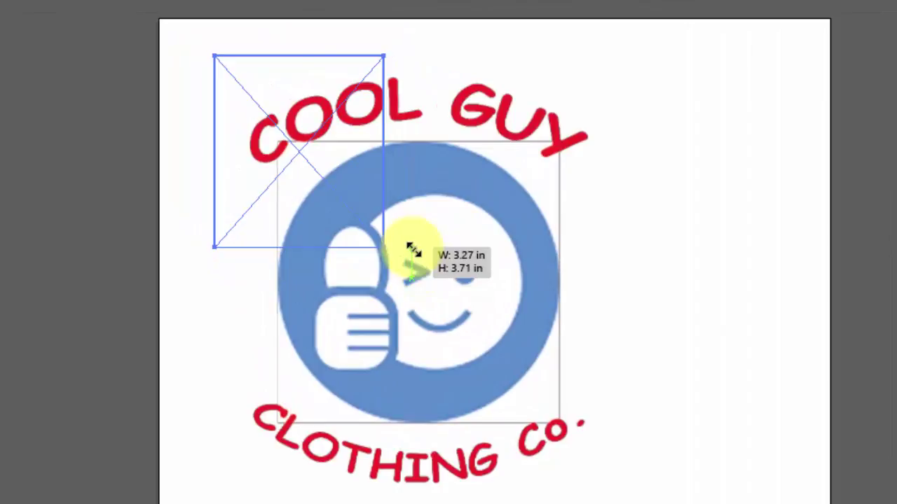
pyautogui.moveTo(413, 249); pyautogui.dragTo(414, 251)
pyautogui.scroll(3, 477, 326)
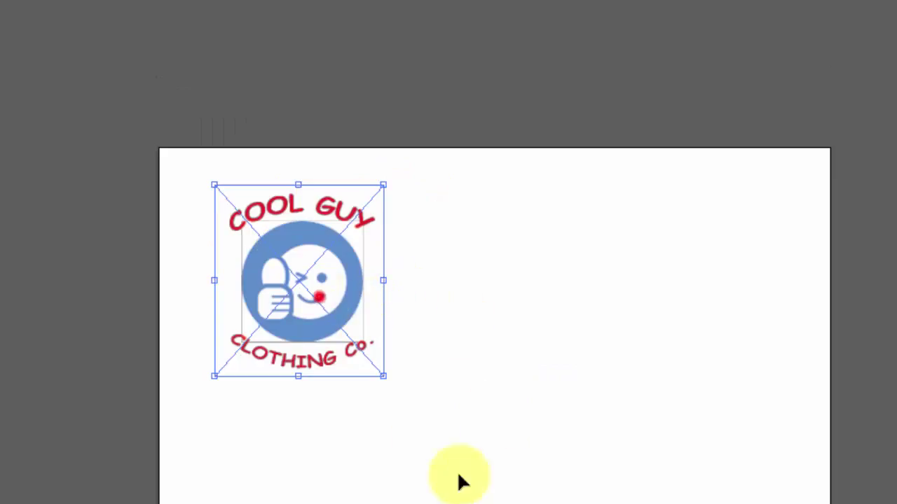
pyautogui.moveTo(458, 482); pyautogui.dragTo(248, 258)
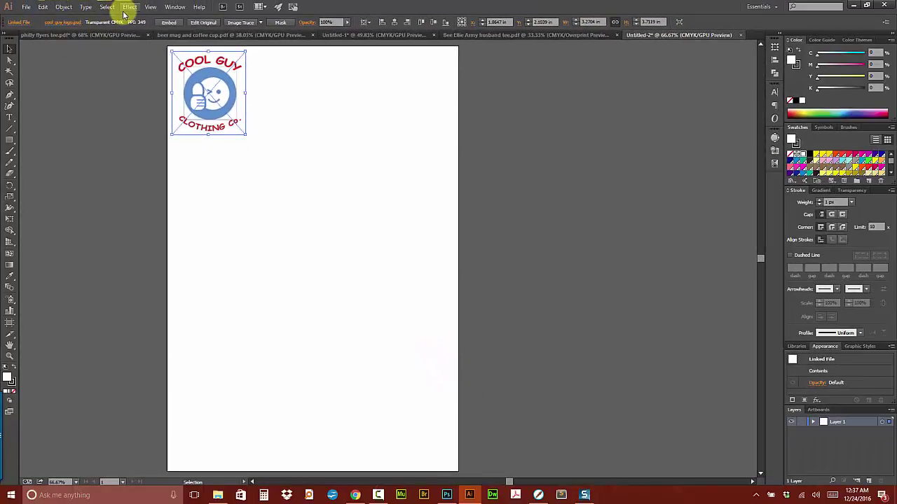
# Step: Add a Distort & Transform > Transform effect with Move Horizontal at 3.25 in
pyautogui.click(127, 8)
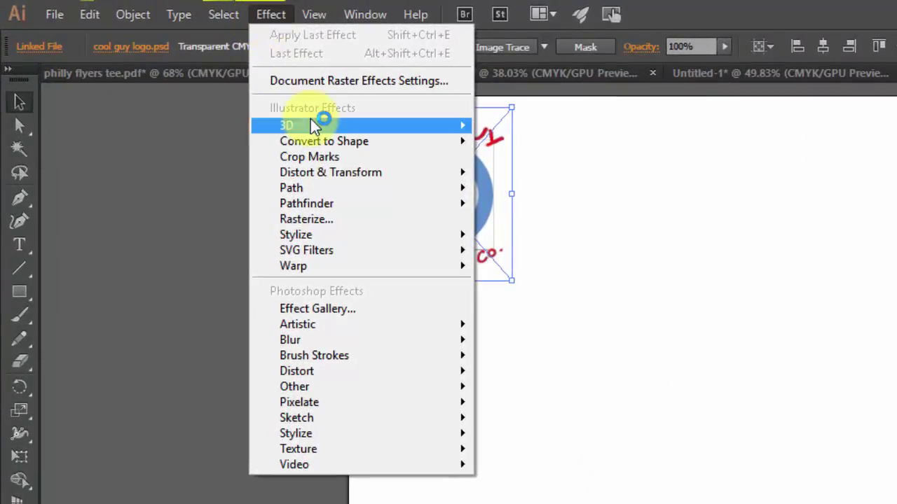
pyautogui.moveTo(327, 175)
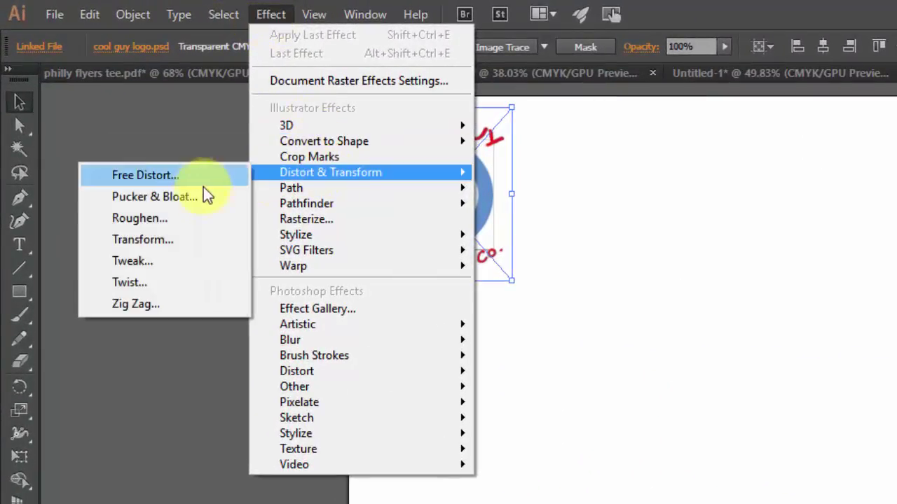
pyautogui.click(172, 241)
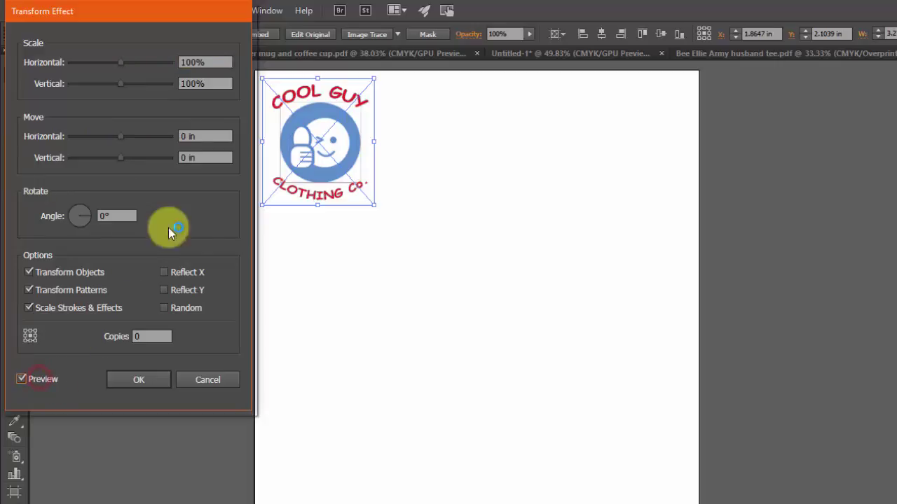
pyautogui.click(200, 136)
pyautogui.scroll(15, 199, 136)
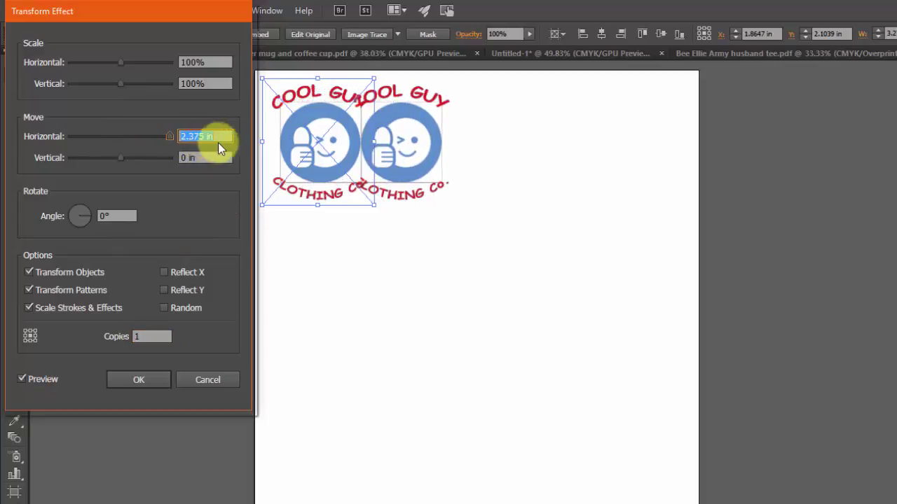
pyautogui.scroll(4, 214, 139)
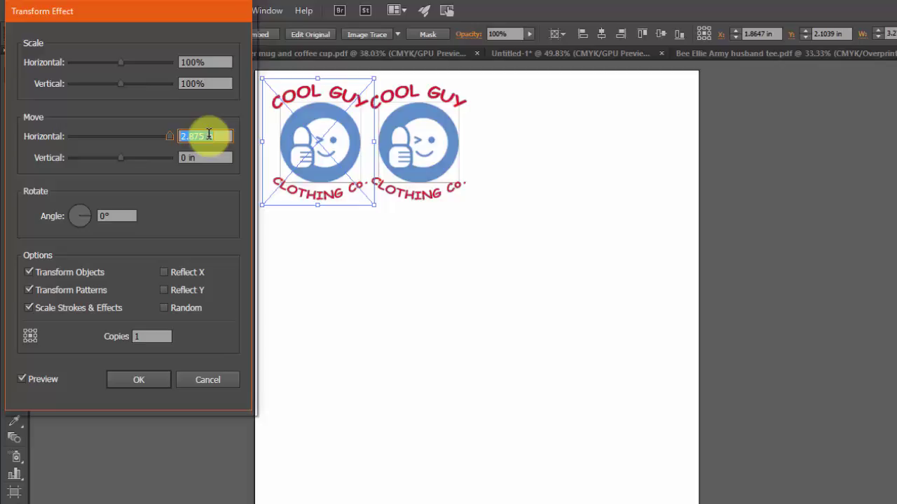
pyautogui.scroll(2, 209, 134)
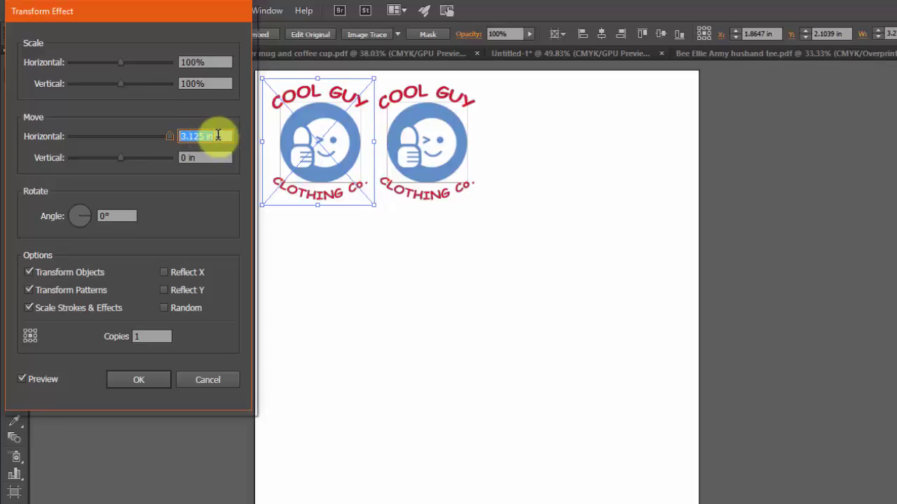
pyautogui.scroll(1, 218, 136)
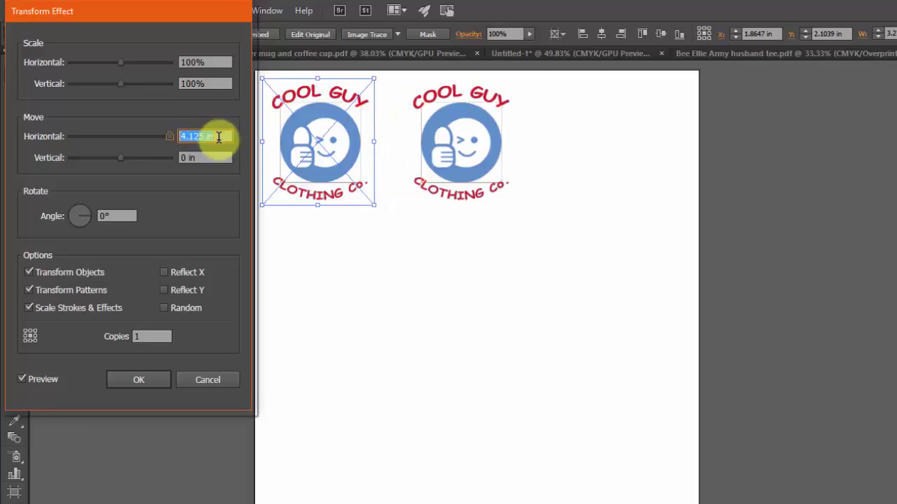
pyautogui.scroll(-1, 219, 137)
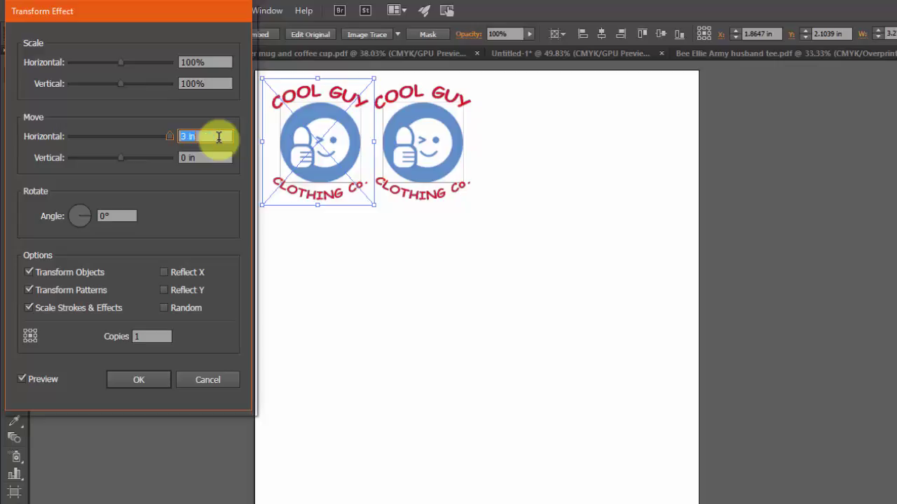
pyautogui.scroll(1, 219, 137)
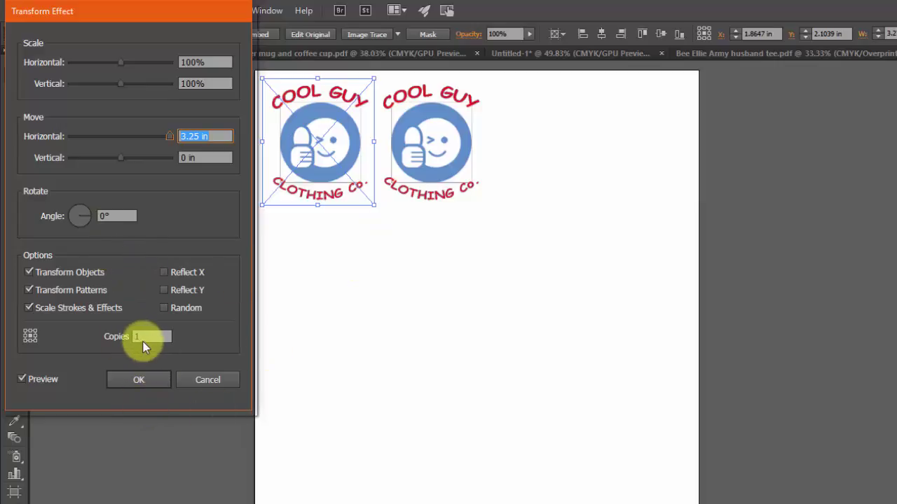
# Step: Set the Transform effect to 3 copies and apply it, making a row of four logos
pyautogui.scroll(2, 142, 336)
pyautogui.scroll(2, 142, 336)
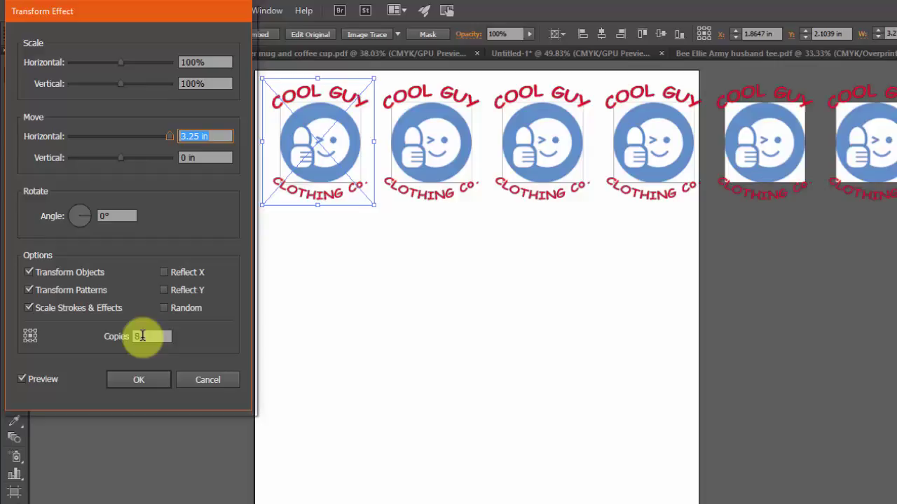
pyautogui.scroll(-4, 143, 337)
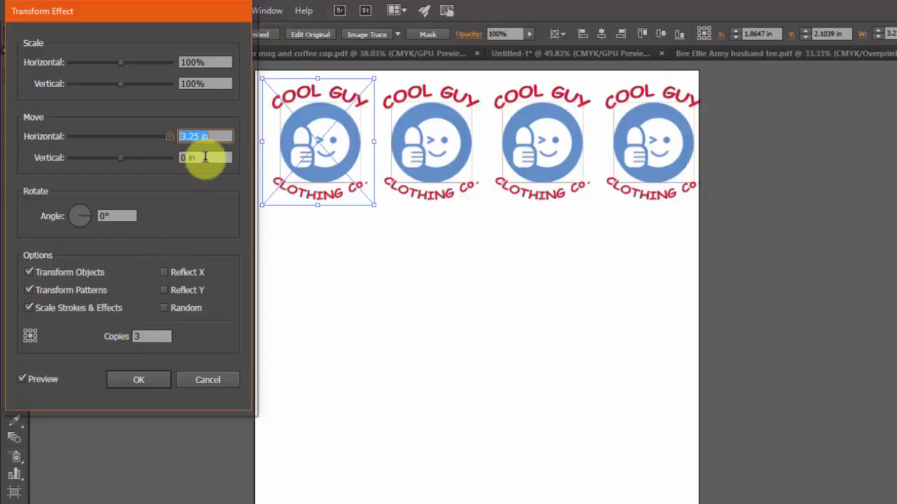
pyautogui.scroll(15, 206, 157)
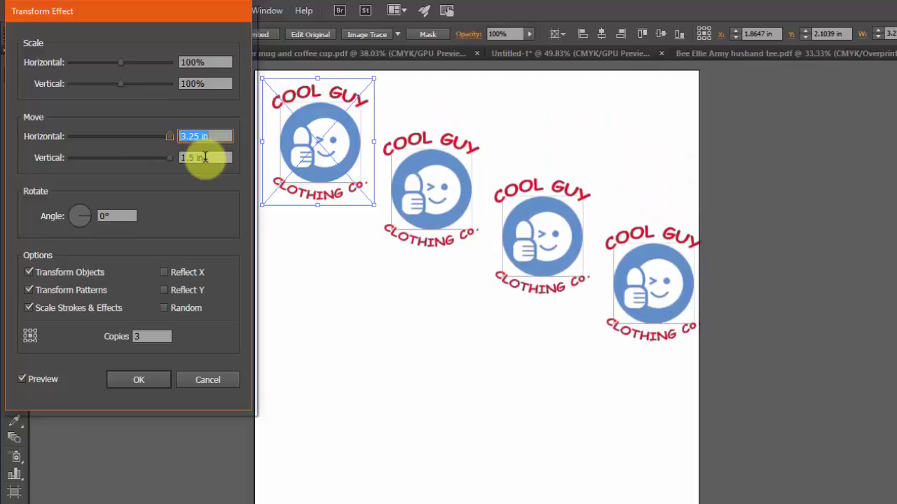
pyautogui.scroll(-15, 204, 157)
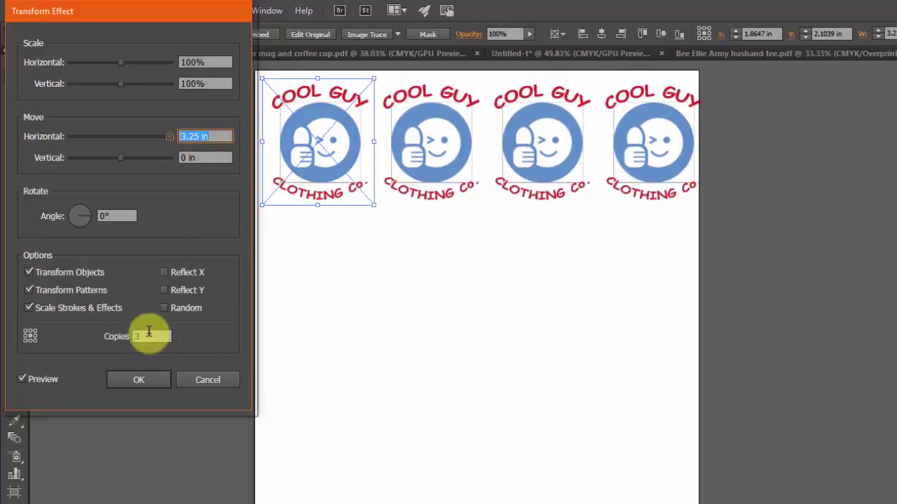
pyautogui.click(136, 380)
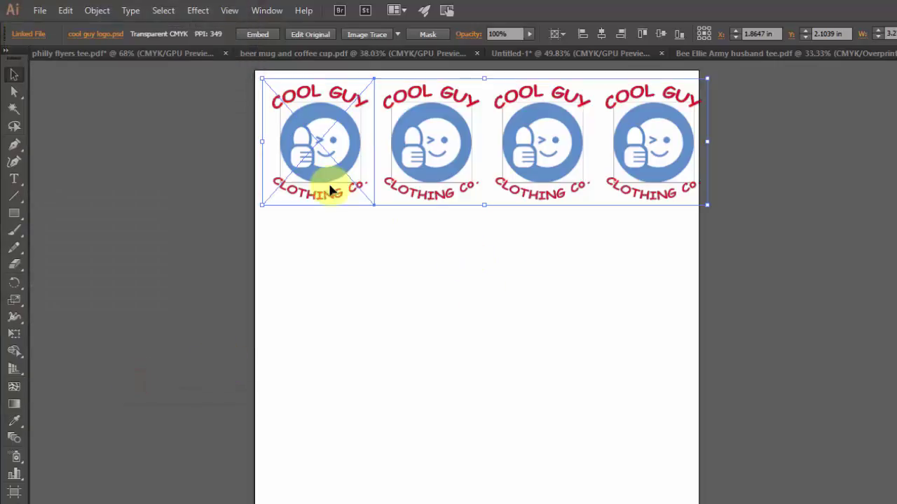
# Step: Reposition the row of logos up along the artboard's top edge
pyautogui.moveTo(336, 195); pyautogui.dragTo(330, 296)
pyautogui.doubleClick(306, 249)
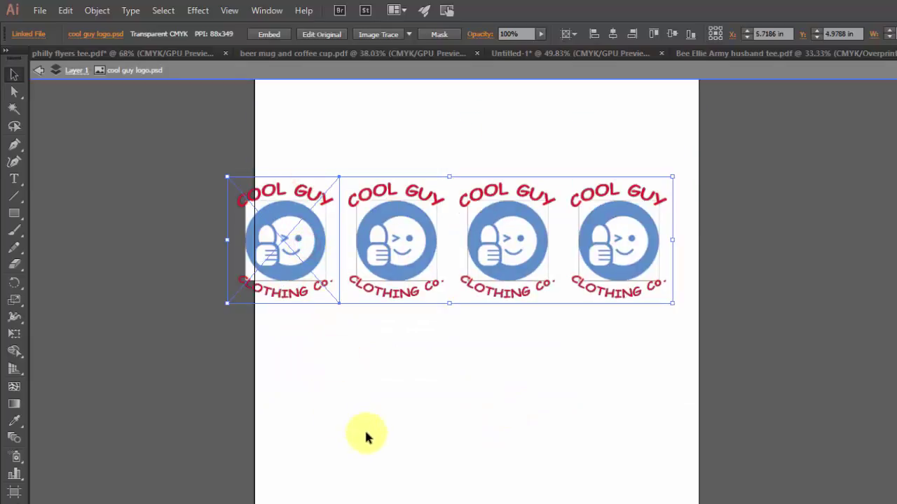
pyautogui.click(379, 374)
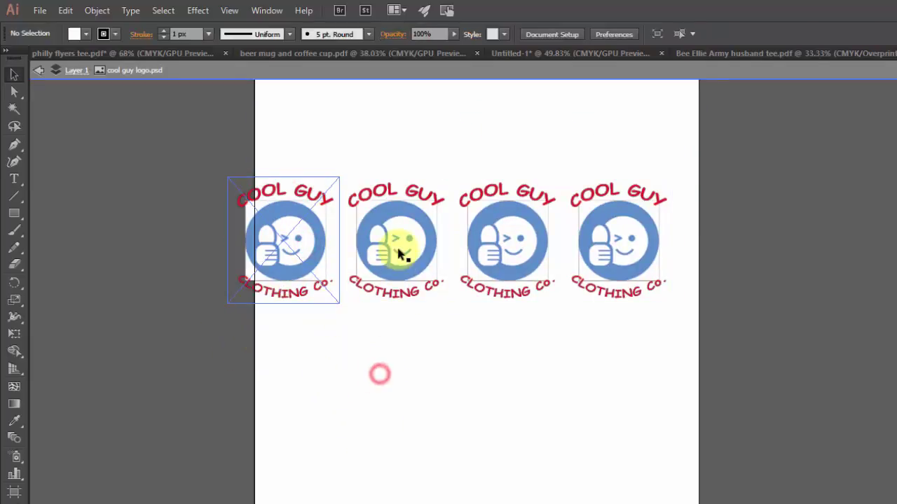
pyautogui.click(400, 249)
pyautogui.doubleClick(332, 456)
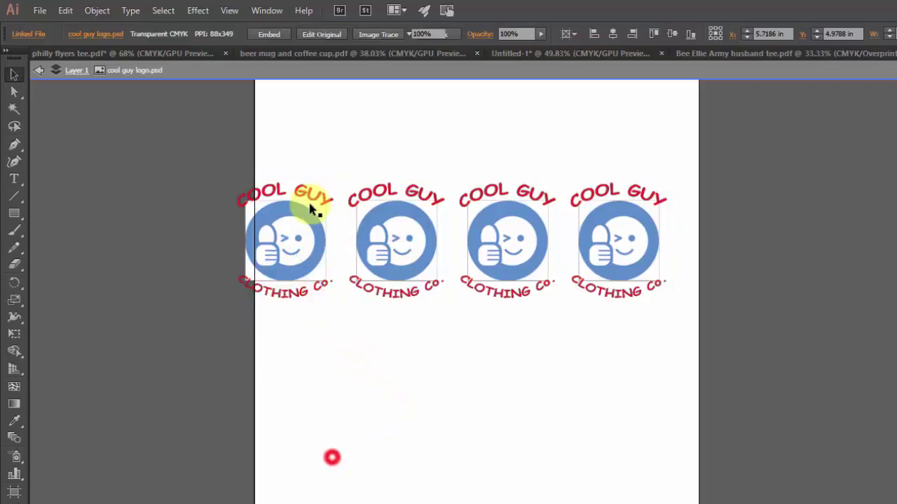
pyautogui.moveTo(308, 221); pyautogui.dragTo(337, 144)
# Step: Add a second Transform effect instance to the logo row with preview turned on
pyautogui.click(200, 12)
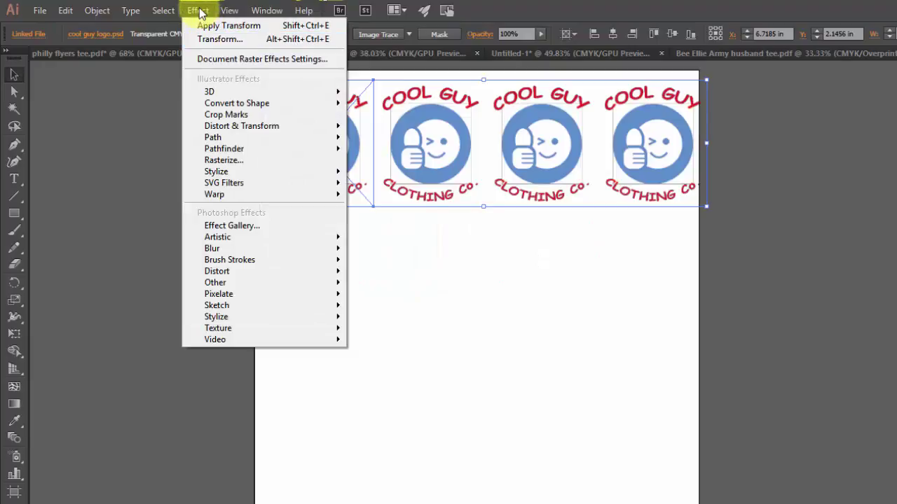
pyautogui.moveTo(228, 127)
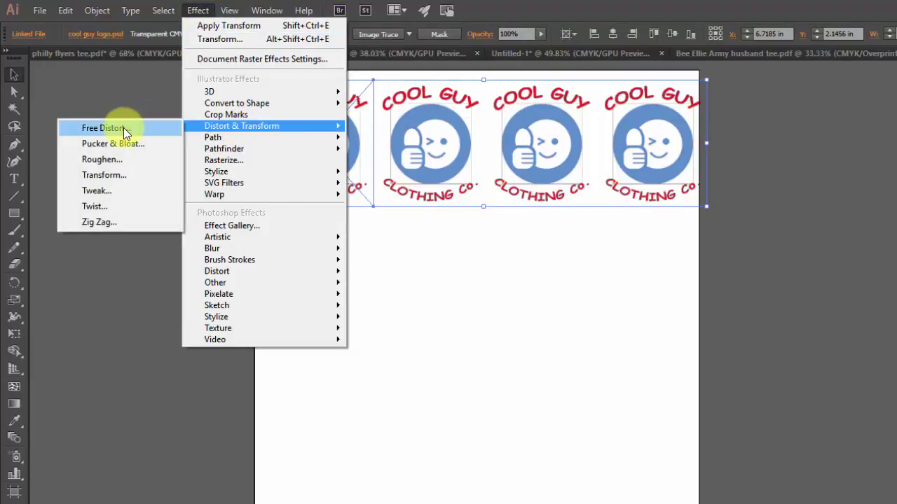
pyautogui.click(124, 176)
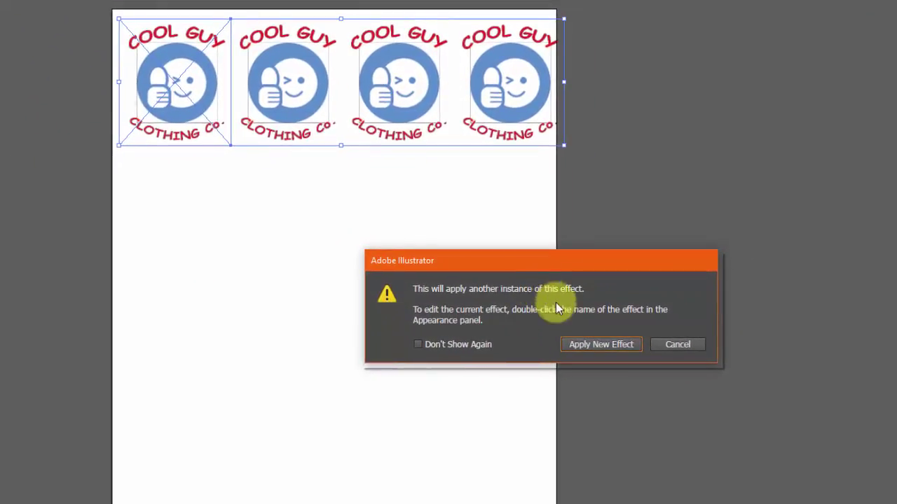
pyautogui.click(600, 345)
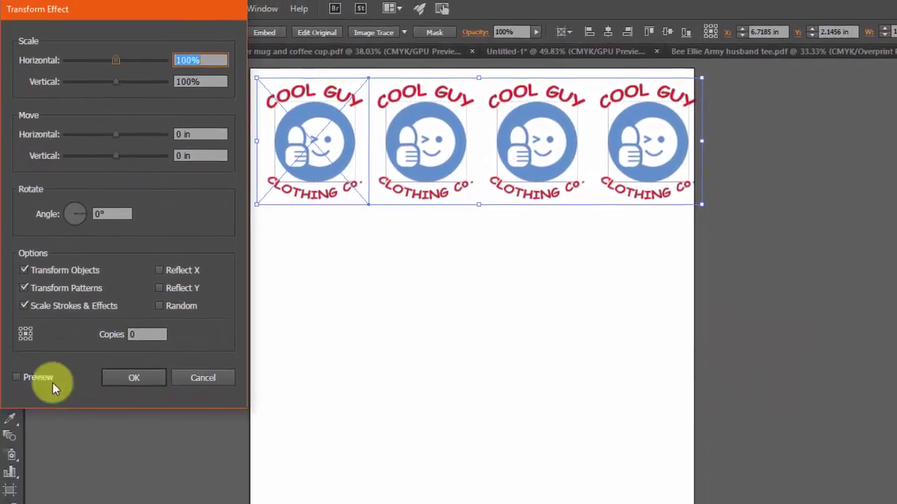
pyautogui.click(35, 377)
# Step: Set Vertical Move to 3.75 in and Copies to 4, giving five rows of logos
pyautogui.click(140, 336)
pyautogui.press('Up')
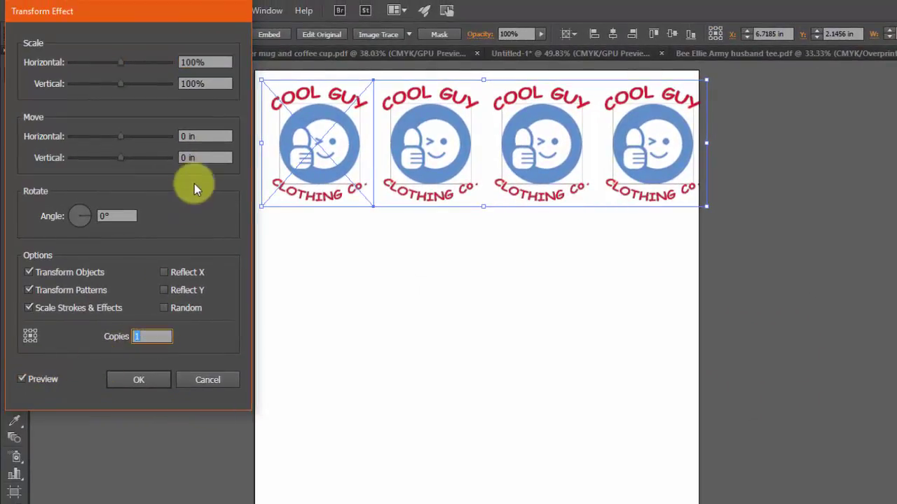
pyautogui.press('Up')
pyautogui.press('Up')
pyautogui.press('Up')
pyautogui.press('Up')
pyautogui.press('Up')
pyautogui.press('Up')
pyautogui.press('Up')
pyautogui.press('Up')
pyautogui.press('Up')
pyautogui.press('Up')
pyautogui.press('Up')
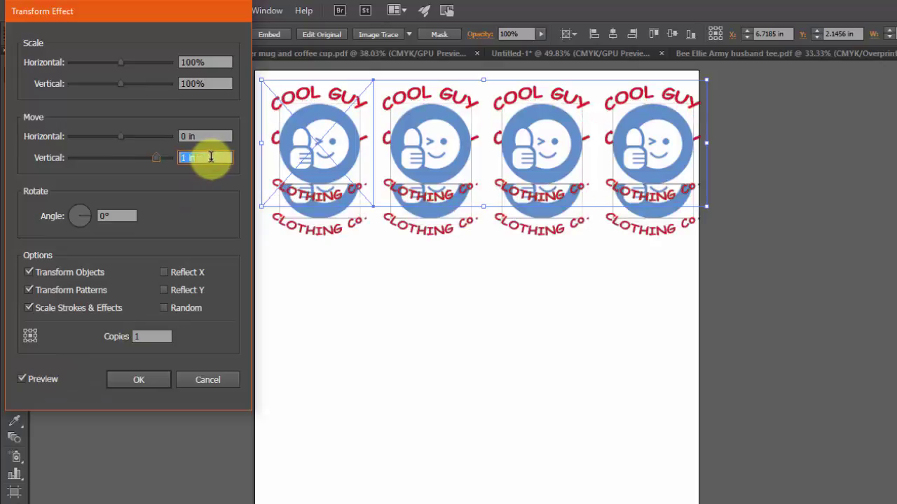
pyautogui.press('Up')
pyautogui.press('Up')
pyautogui.press('Up')
pyautogui.press('Up')
pyautogui.press('Up')
pyautogui.press('Up')
pyautogui.press('Up')
pyautogui.press('Up')
pyautogui.press('Up')
pyautogui.press('Up')
pyautogui.press('Up')
pyautogui.press('Up')
pyautogui.press('Up')
pyautogui.press('Up')
pyautogui.press('Up')
pyautogui.press('Up')
pyautogui.press('Up')
pyautogui.press('Up')
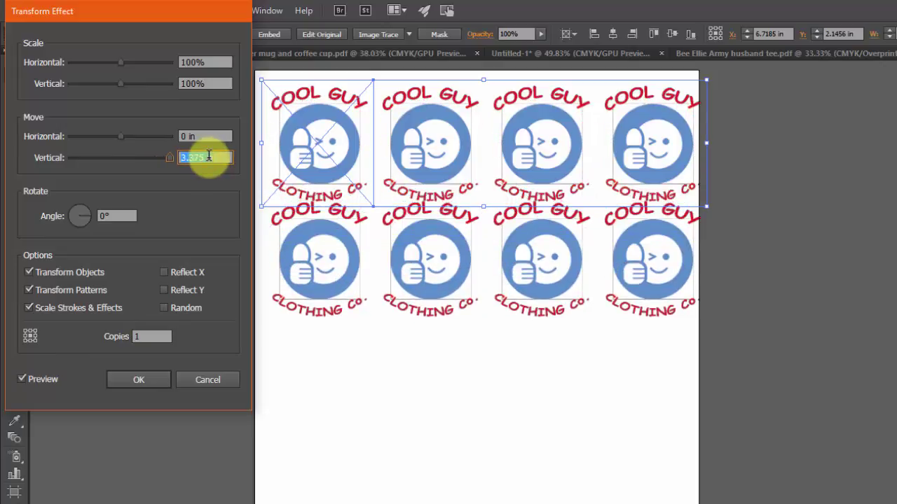
pyautogui.press('Up')
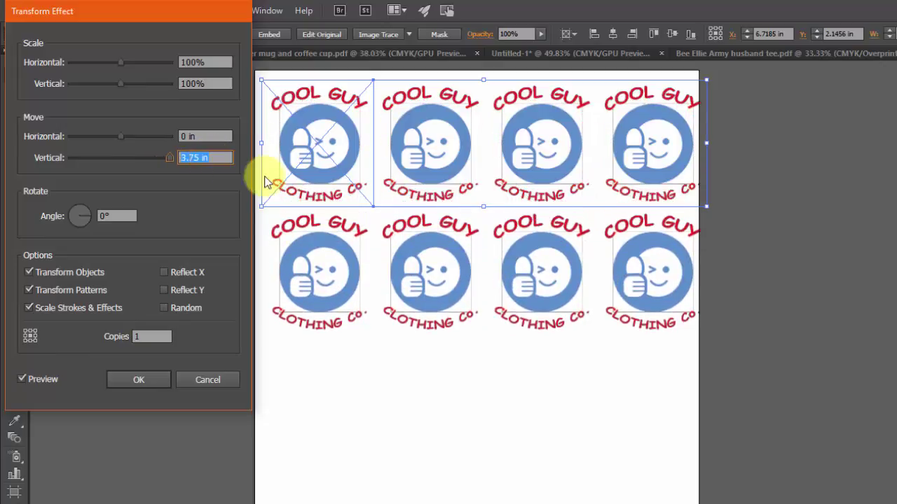
pyautogui.press('Up')
pyautogui.press('Up')
pyautogui.press('Up')
pyautogui.press('Up')
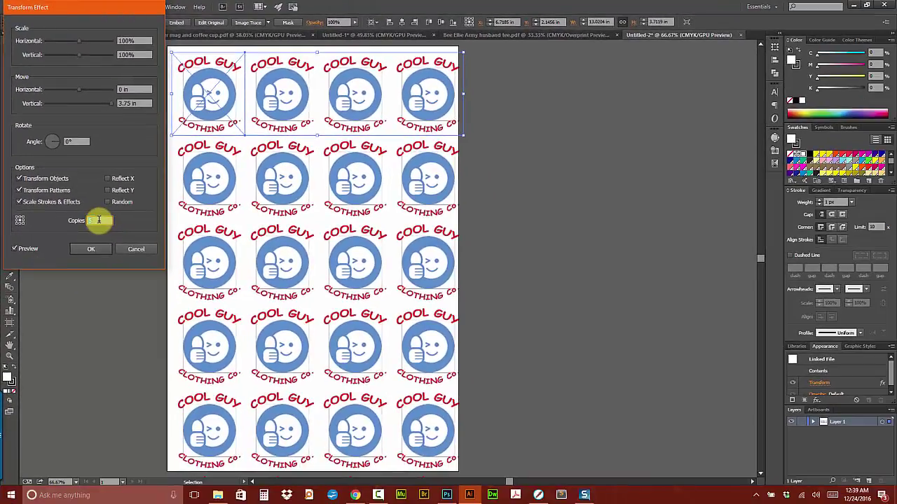
pyautogui.press('Down')
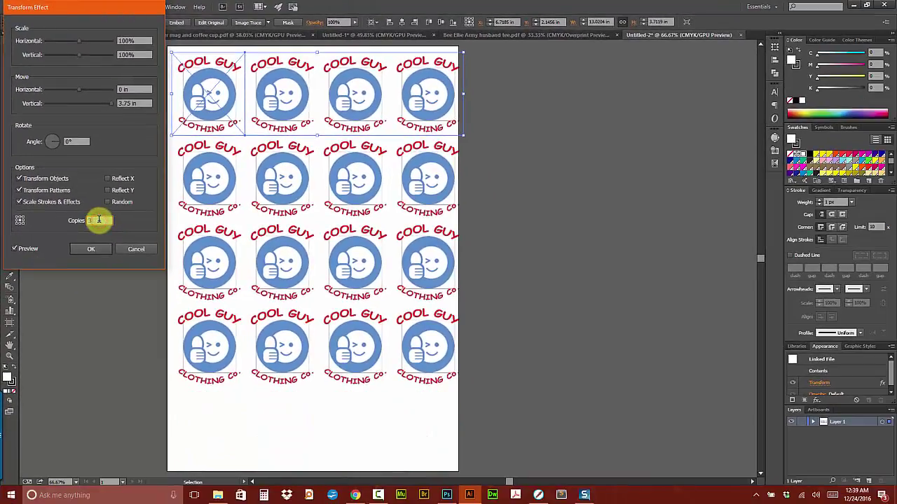
pyautogui.press('Up')
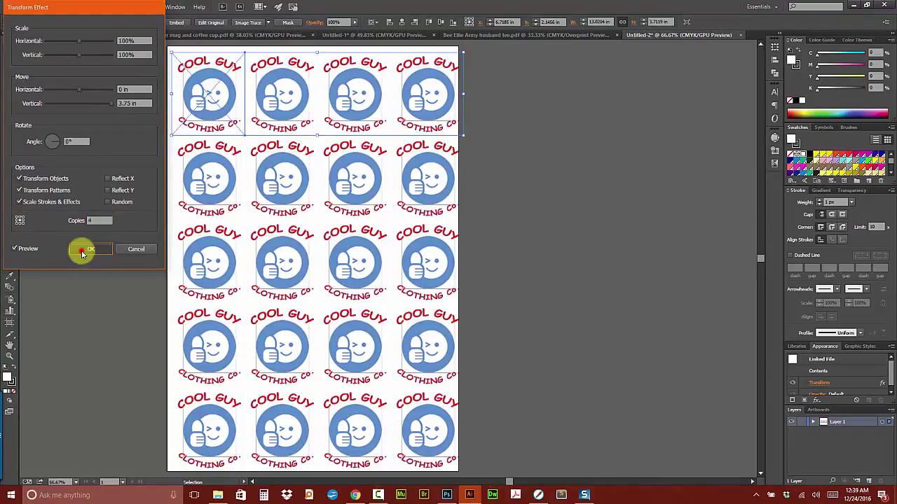
pyautogui.click(87, 250)
# Step: Drag the 20-logo grid off and back onto the artboard, deselect it, and minimize Illustrator
pyautogui.click(518, 268)
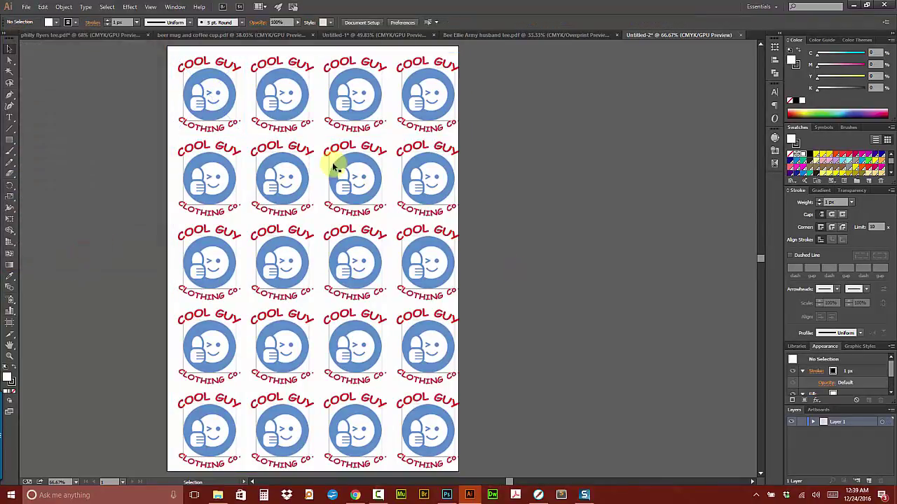
pyautogui.moveTo(226, 114); pyautogui.dragTo(545, 185)
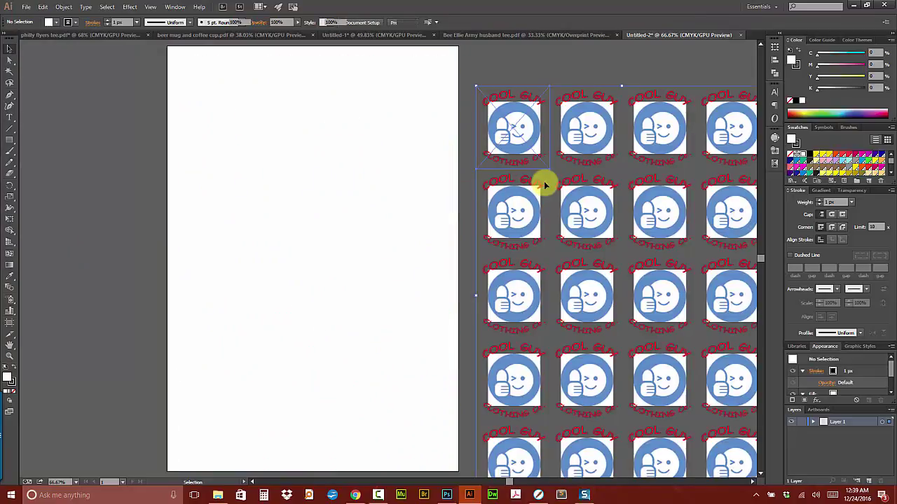
pyautogui.moveTo(525, 141); pyautogui.dragTo(228, 115)
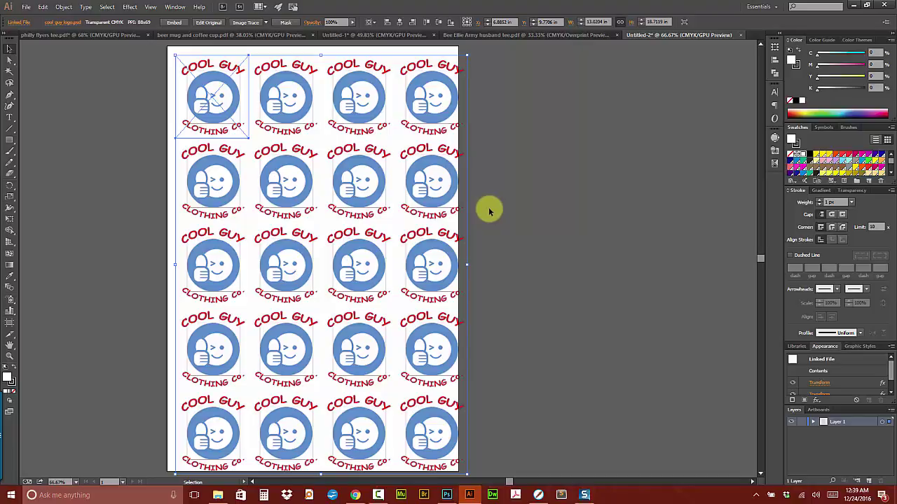
pyautogui.click(547, 215)
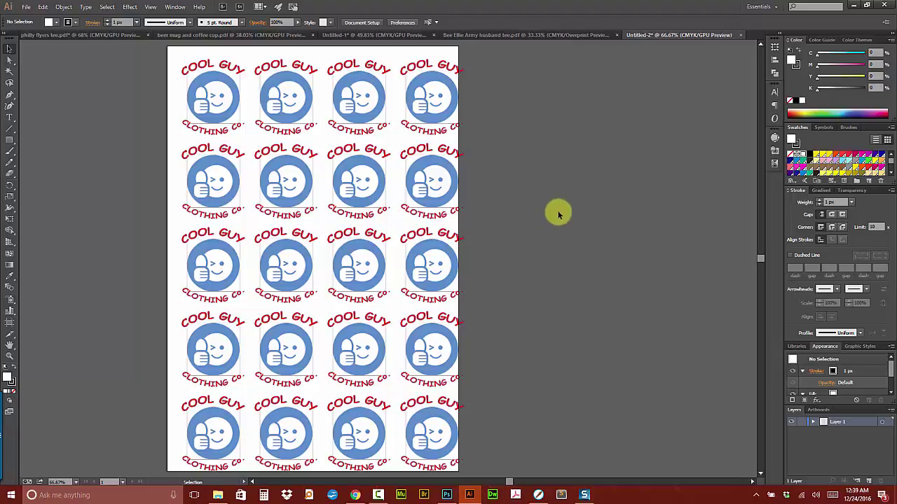
pyautogui.click(856, 10)
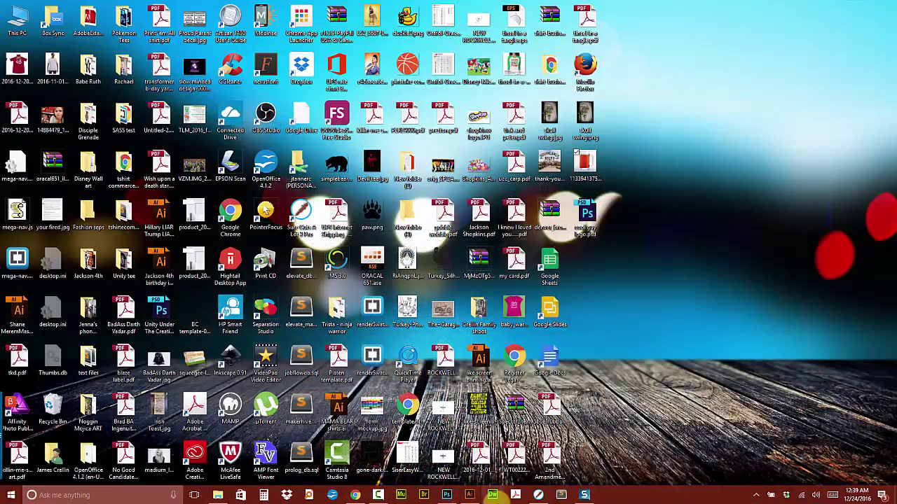
# Step: Return to Photoshop and select both the CLOTHING Co. and COOL GUY text layers
pyautogui.click(446, 495)
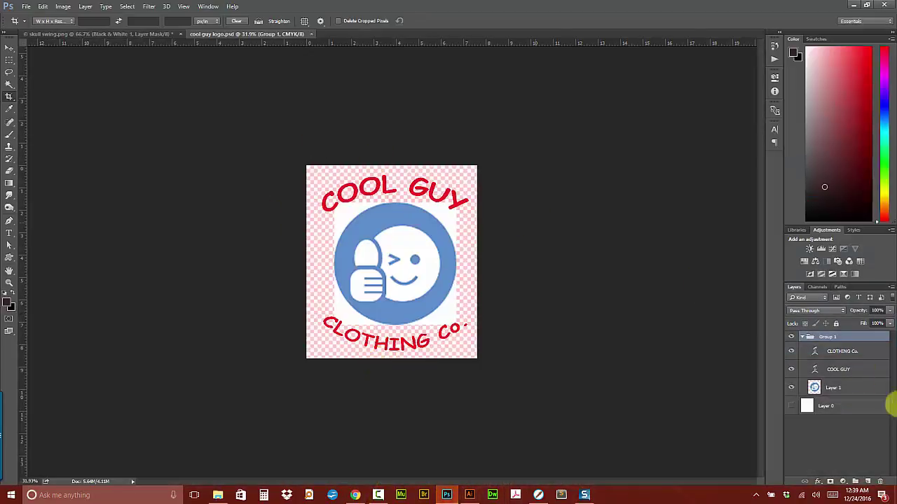
pyautogui.click(840, 351)
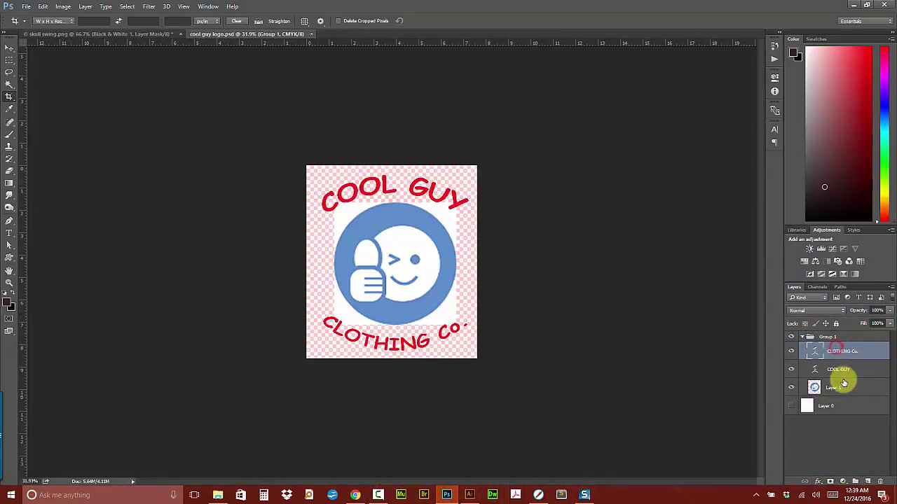
pyautogui.keyDown('shift'); pyautogui.click(842, 371); pyautogui.keyUp('shift')
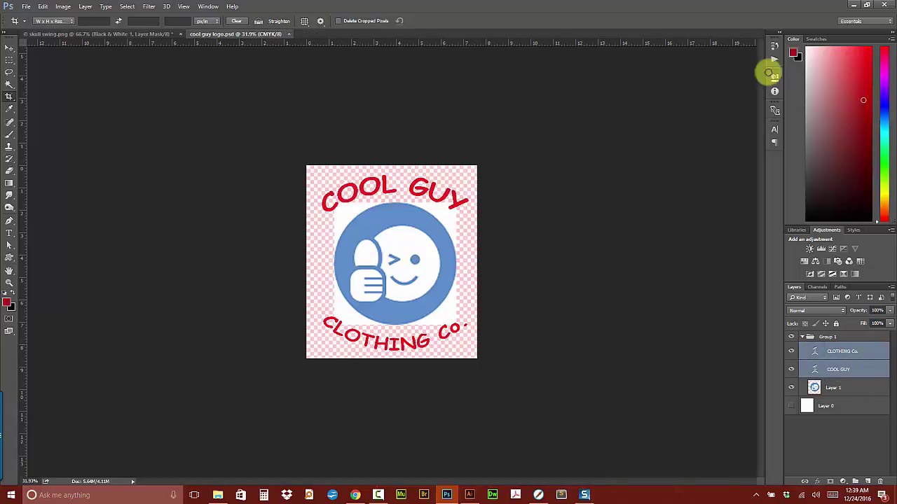
# Step: Recolor both text layers to the circle's blue (#4682c3) using the Character panel eyedropper
pyautogui.click(774, 129)
pyautogui.click(743, 181)
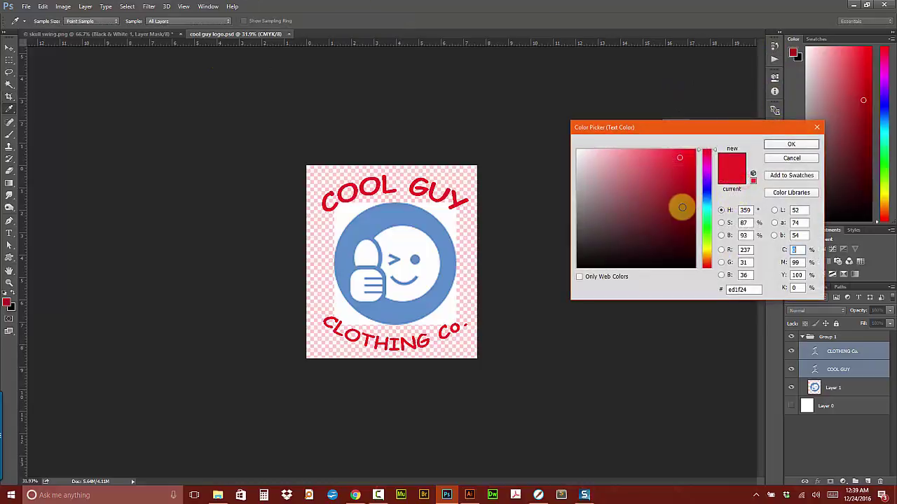
pyautogui.click(428, 236)
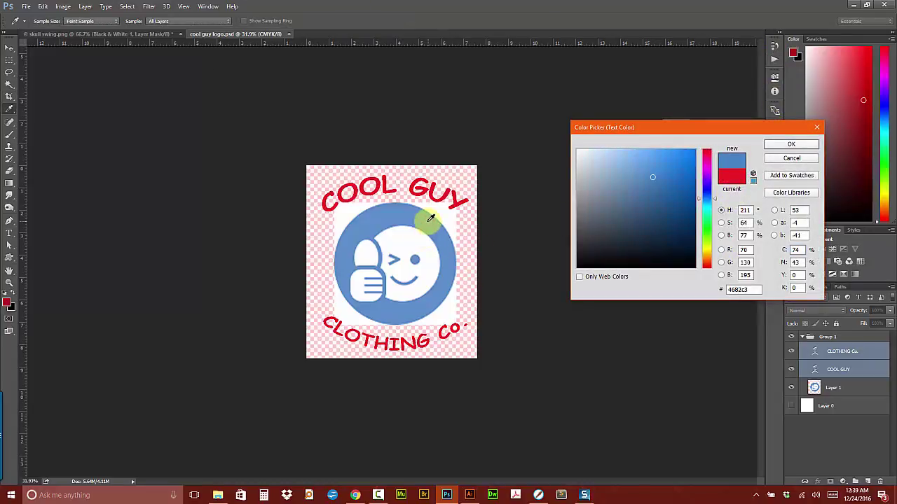
pyautogui.click(810, 144)
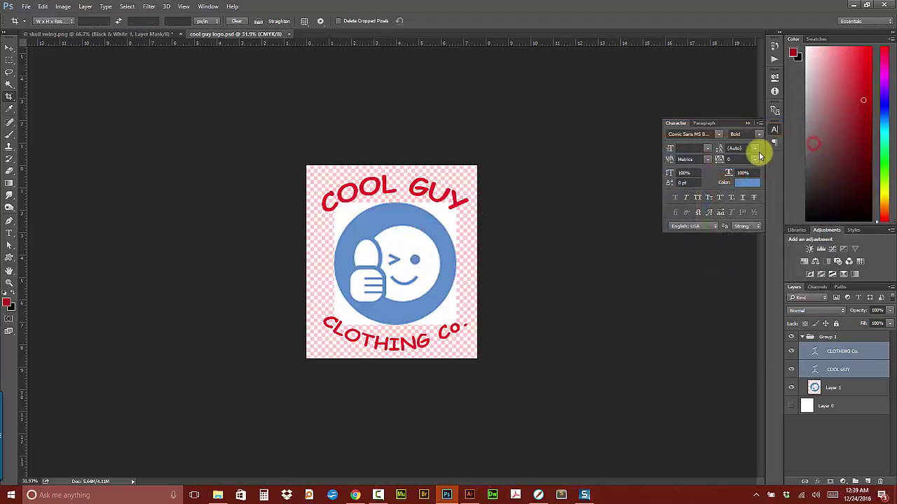
# Step: Save cool guy logo.psd with the blue text
pyautogui.click(848, 348)
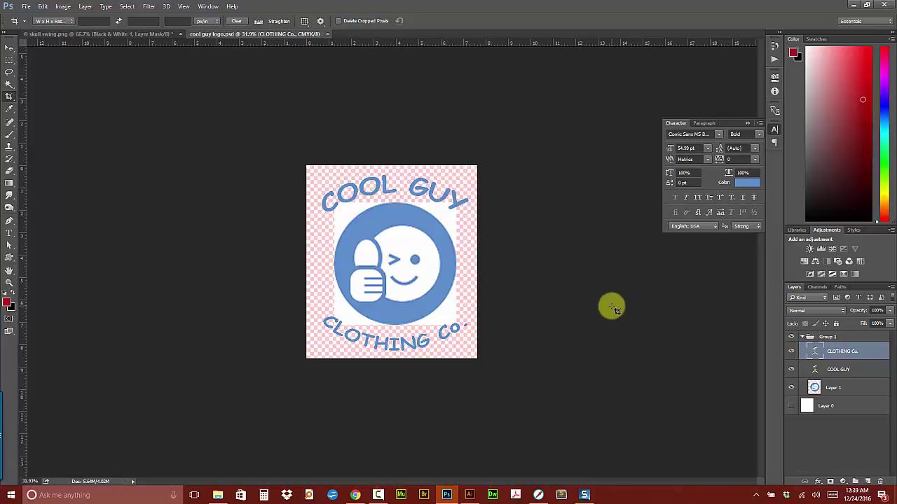
pyautogui.click(10, 49)
pyautogui.click(26, 6)
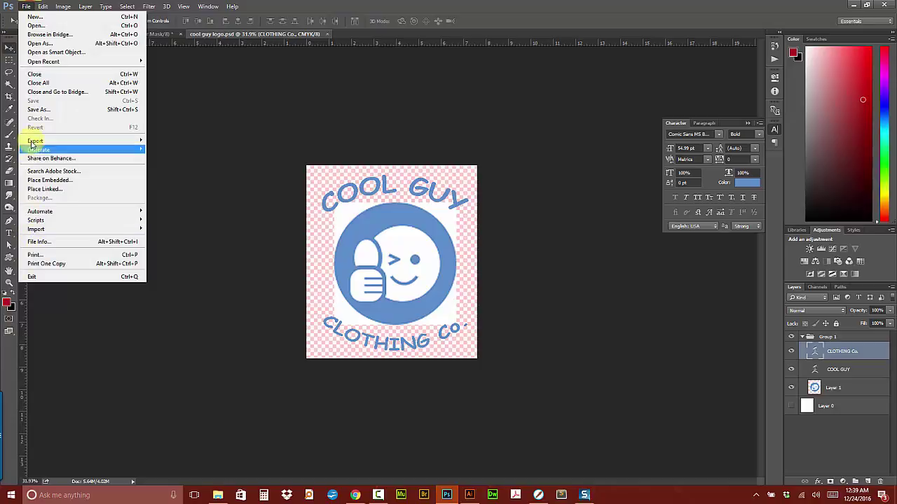
pyautogui.press('Escape')
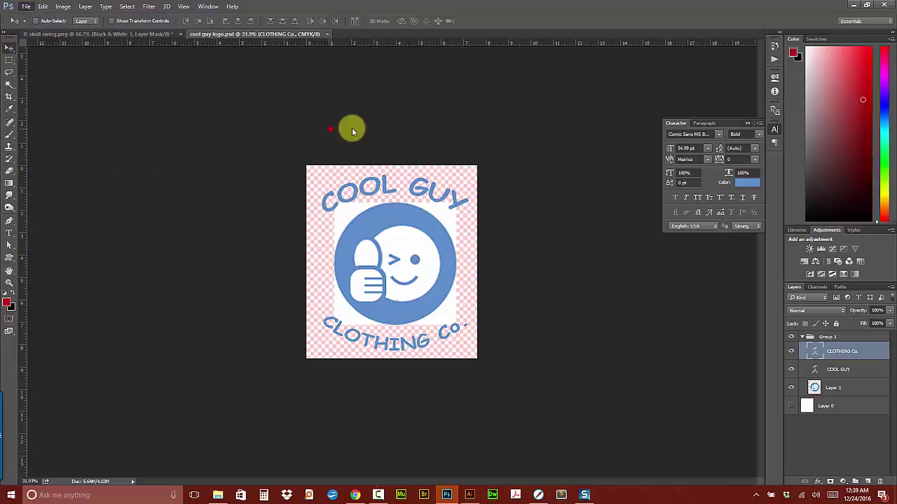
# Step: Switch back to Illustrator and accept updating the modified linked logo
pyautogui.click(851, 6)
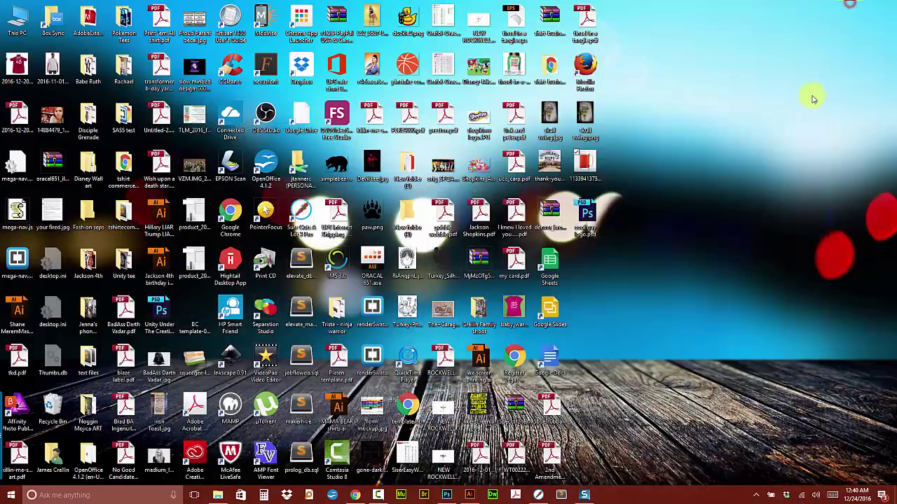
pyautogui.click(472, 496)
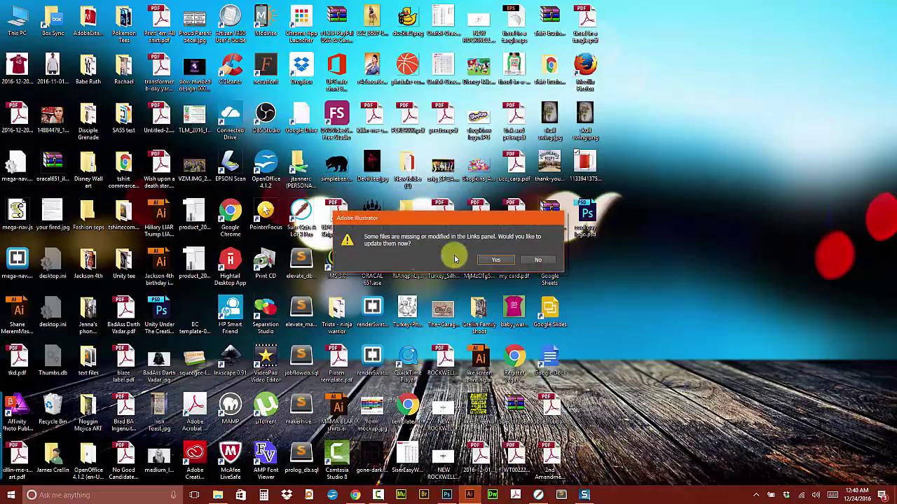
pyautogui.click(493, 260)
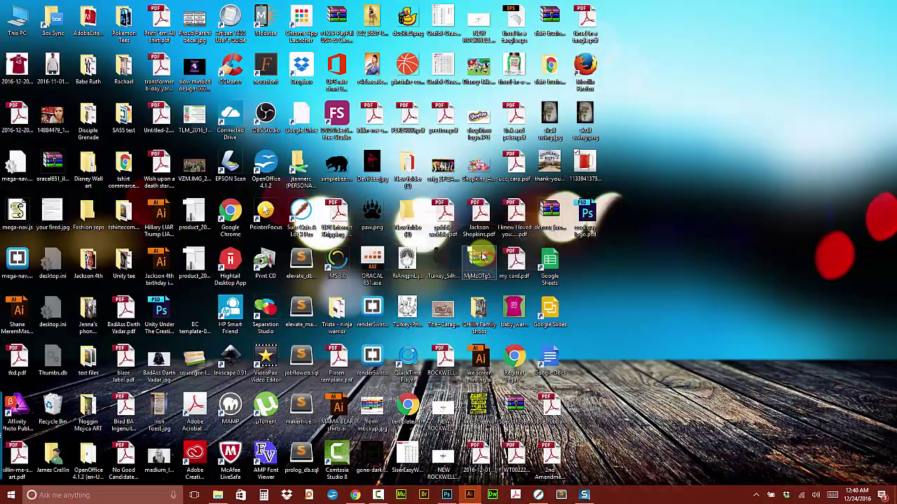
pyautogui.click(467, 495)
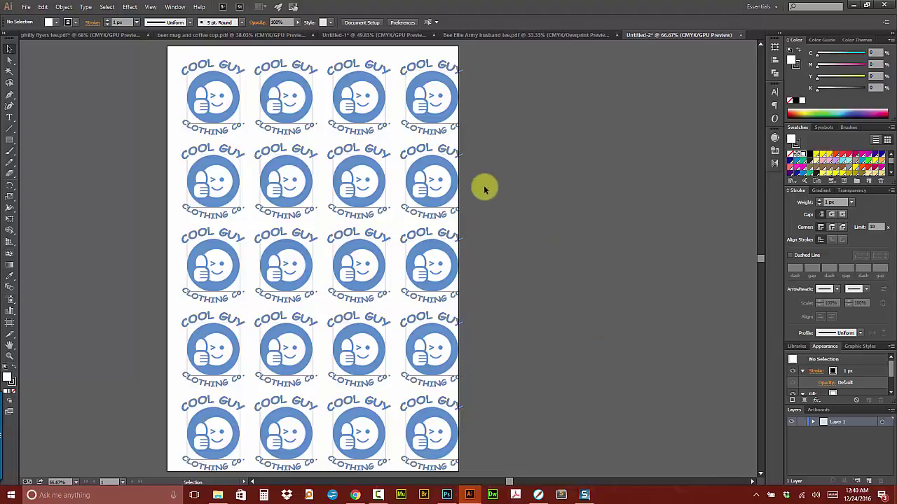
# Step: Select the top-left logo and reapply the Transform effect so the grid shows blue text
pyautogui.scroll(1, 536, 213)
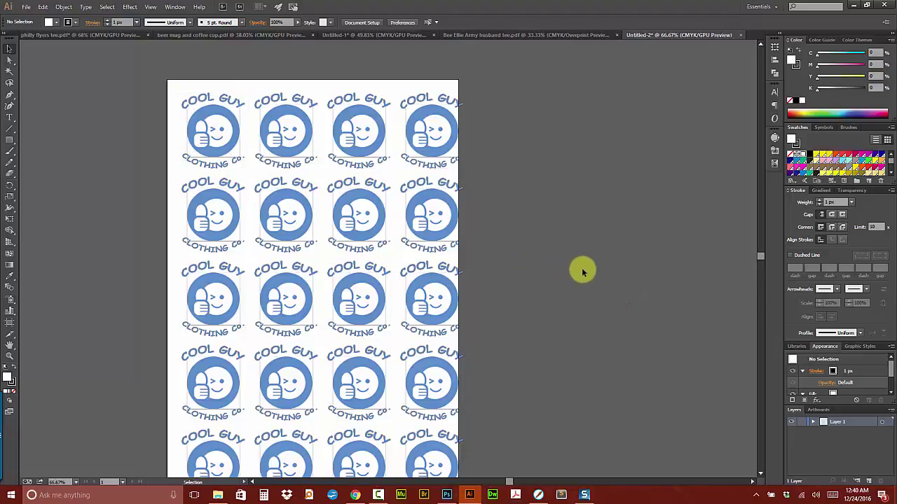
pyautogui.moveTo(581, 269); pyautogui.dragTo(496, 237)
pyautogui.click(104, 97)
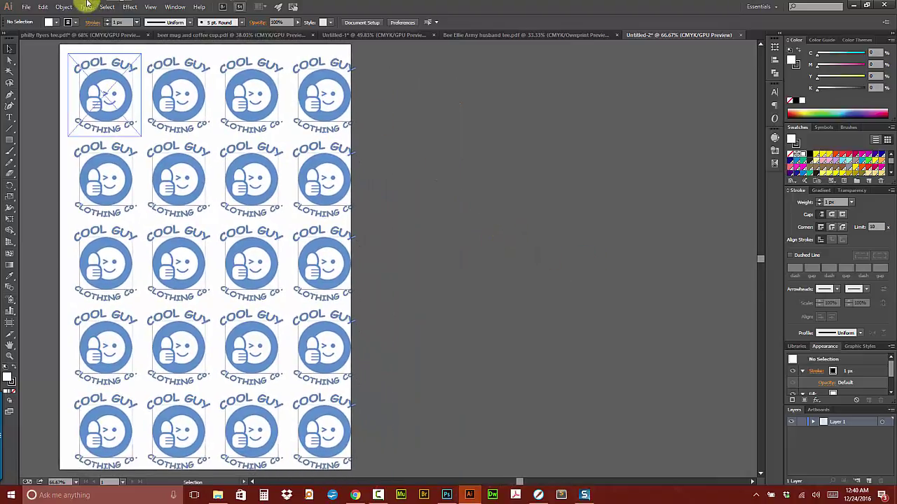
pyautogui.click(130, 7)
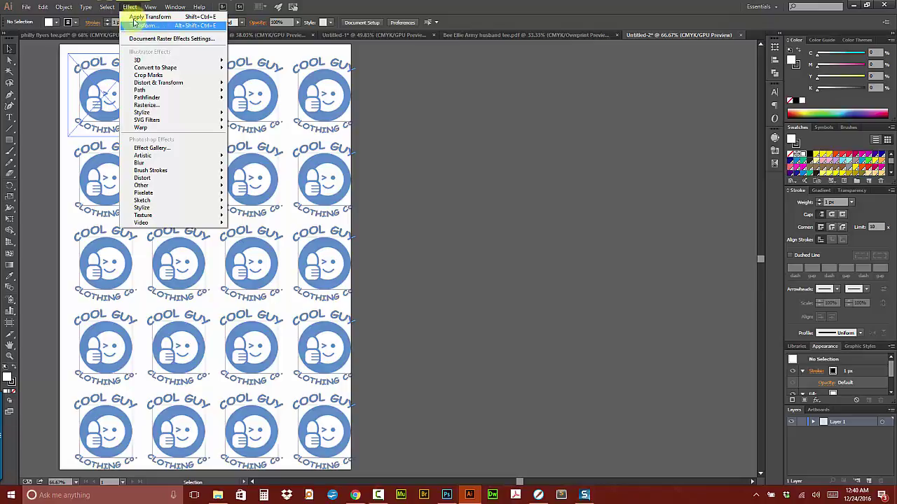
pyautogui.click(150, 16)
pyautogui.click(512, 254)
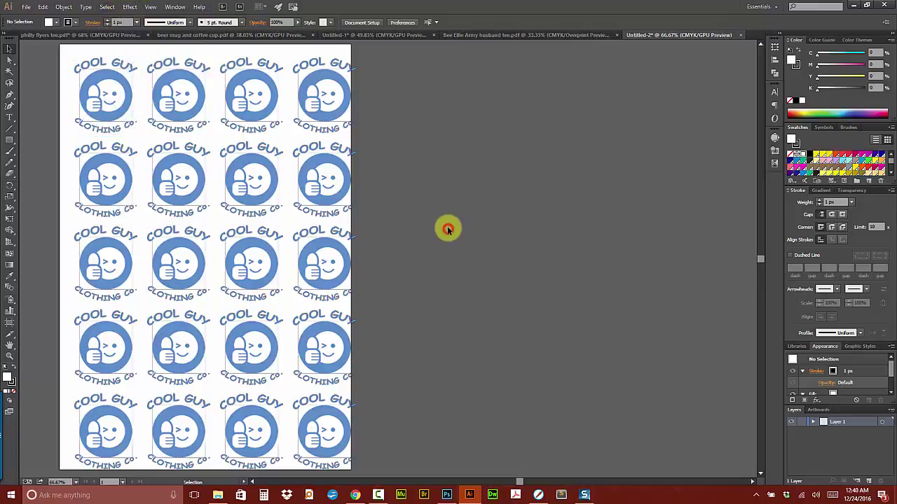